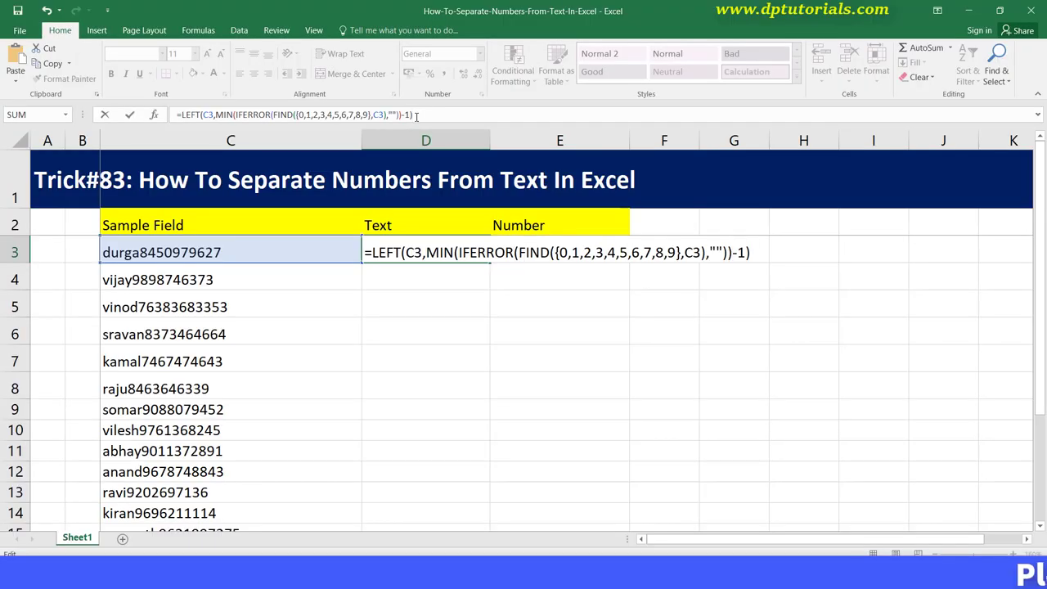
# Step: Commit the formula as an array formula with Ctrl+Shift+Enter
pyautogui.hotkey('ctrl', 'shift', 'Return')
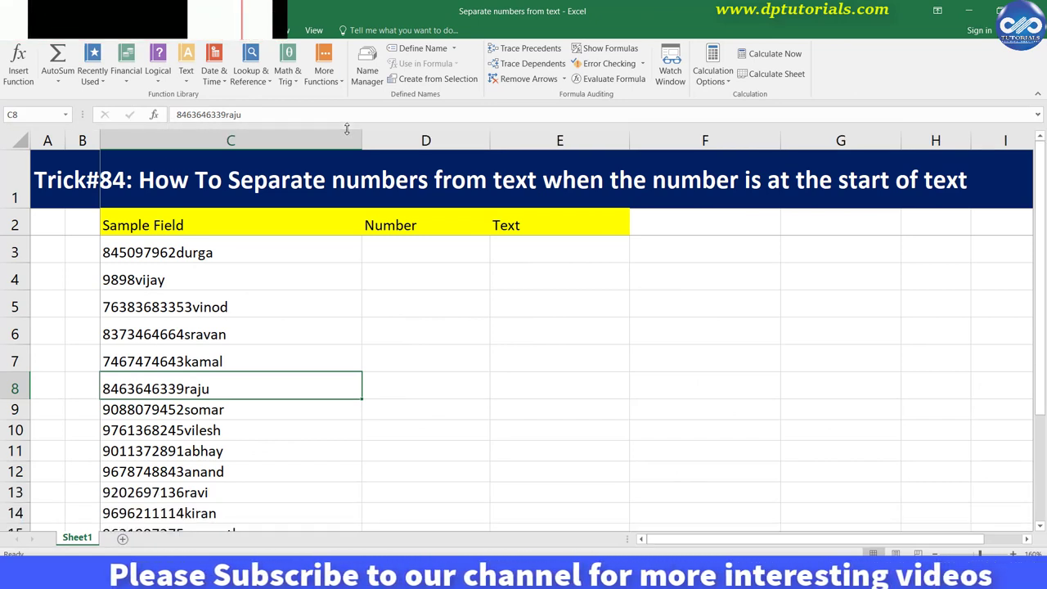
# Step: Widen column D slightly and select the sample strings C3:C12, ending on D3
pyautogui.click(423, 255)
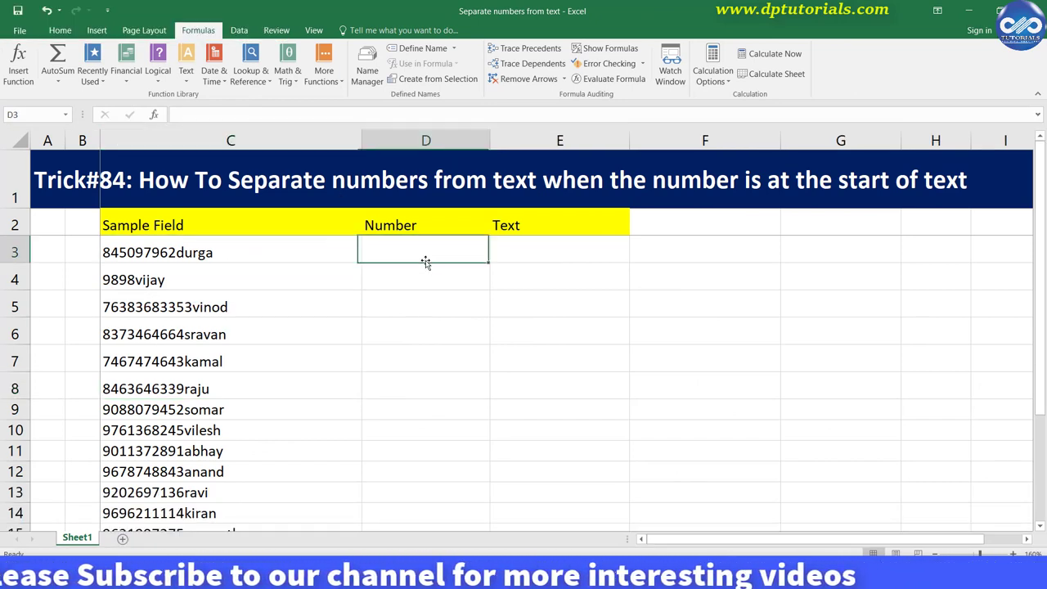
pyautogui.click(542, 248)
pyautogui.moveTo(493, 145); pyautogui.dragTo(503, 146)
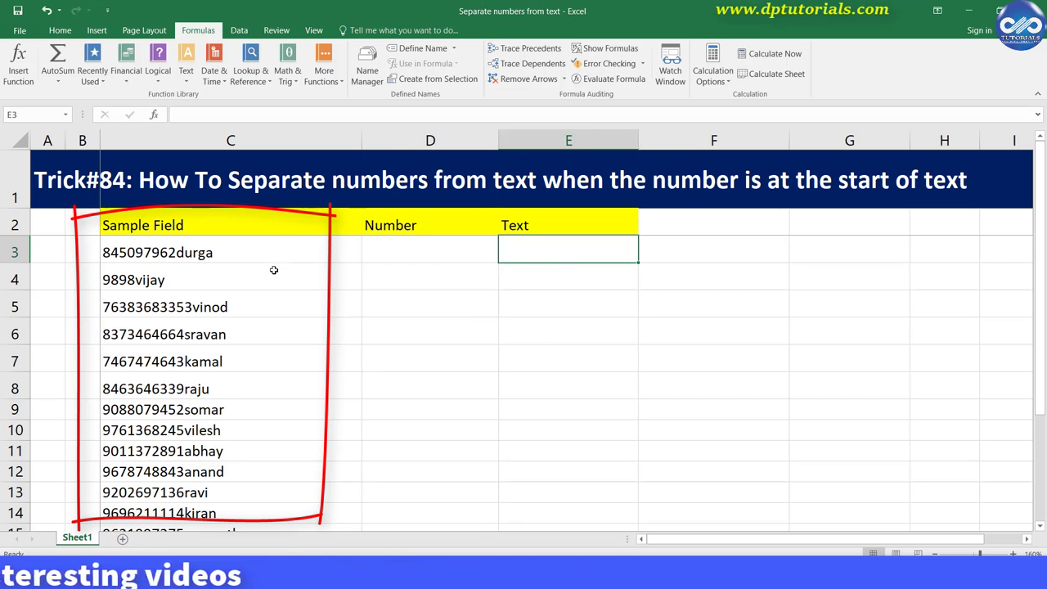
pyautogui.moveTo(275, 260); pyautogui.dragTo(266, 471)
pyautogui.click(401, 251)
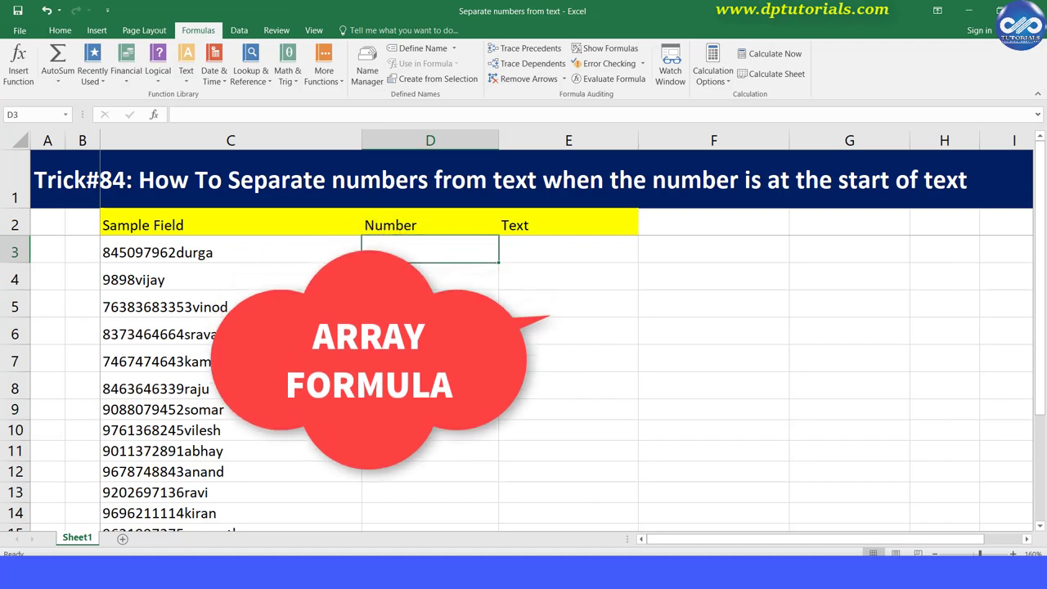
# Step: Enter =LEFT(C3,9) in D3 and copy it down to D4
pyautogui.write('=LEFT')
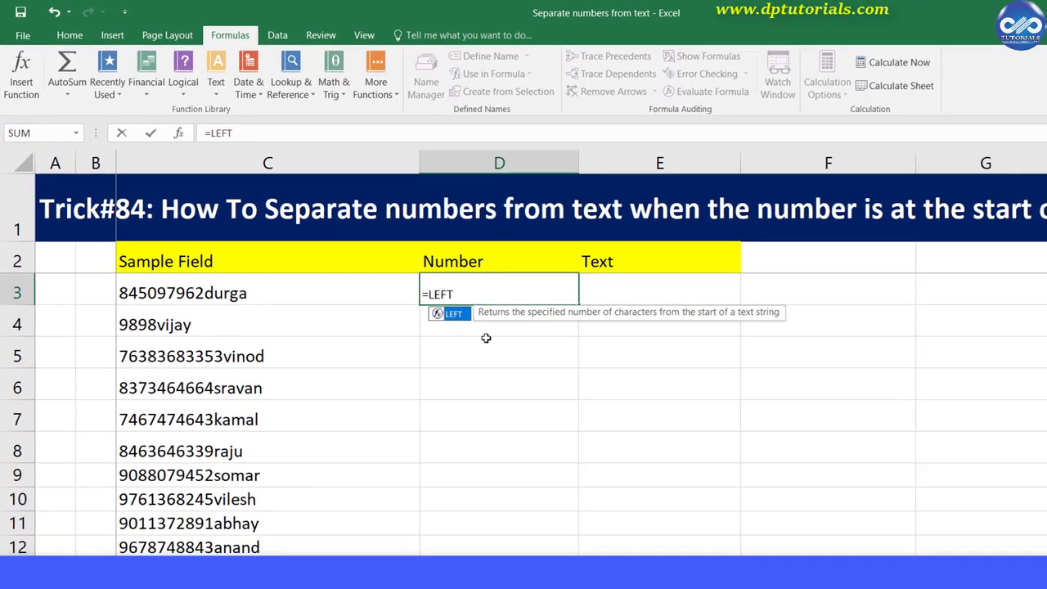
pyautogui.write('(C3,9')
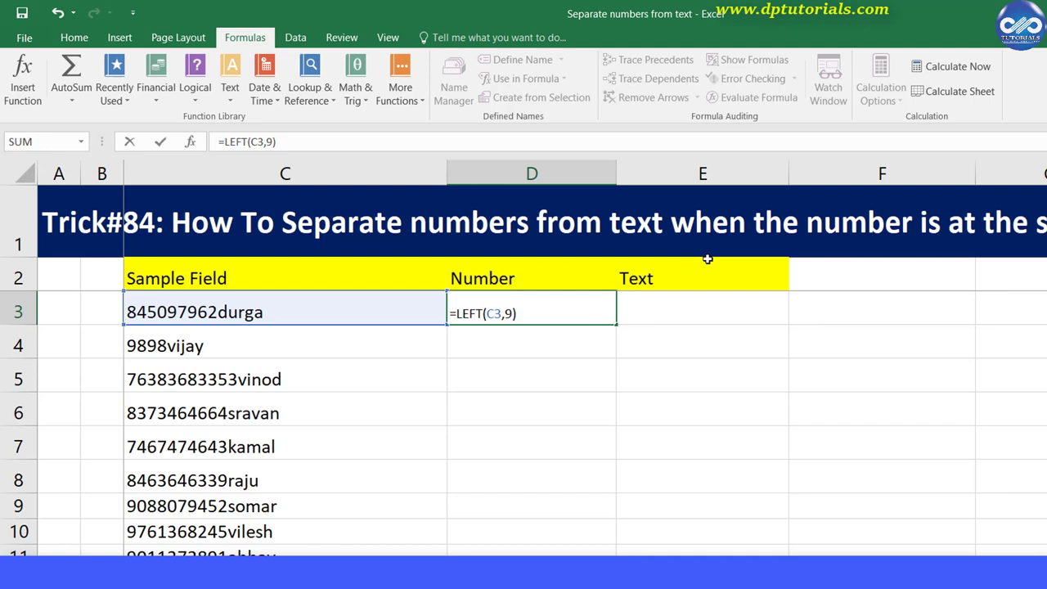
pyautogui.press('Return')
pyautogui.click(570, 296)
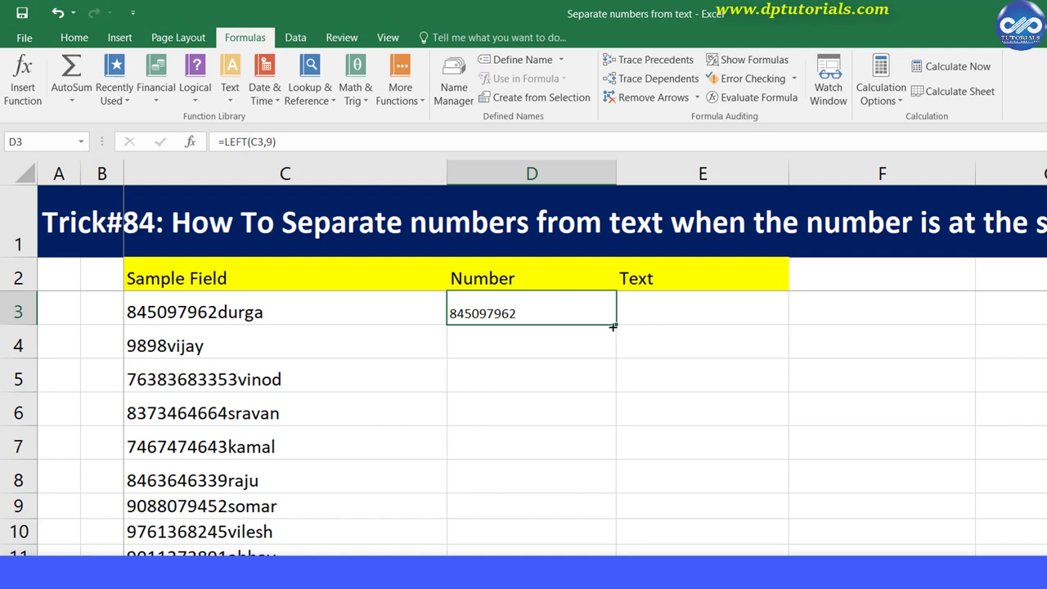
pyautogui.moveTo(611, 354); pyautogui.dragTo(612, 357)
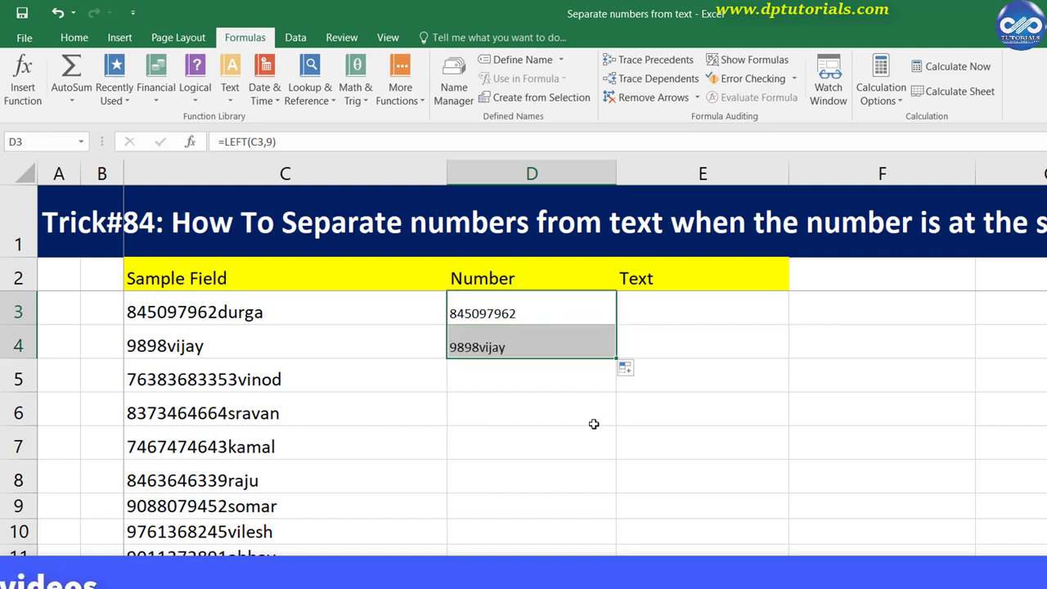
pyautogui.click(510, 347)
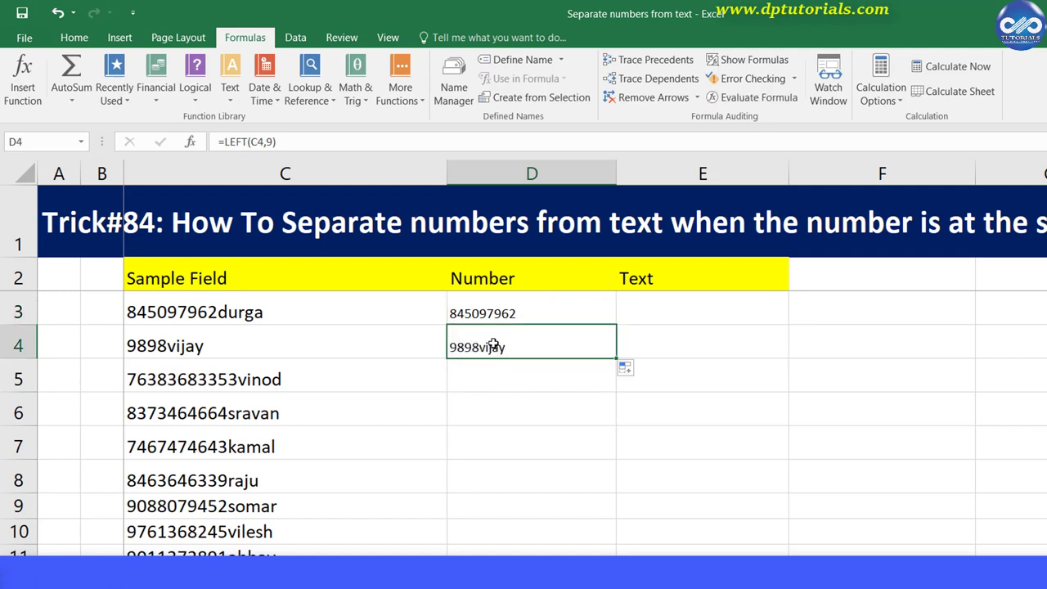
# Step: Make the formula bar one line taller and start editing D3's formula
pyautogui.click(507, 312)
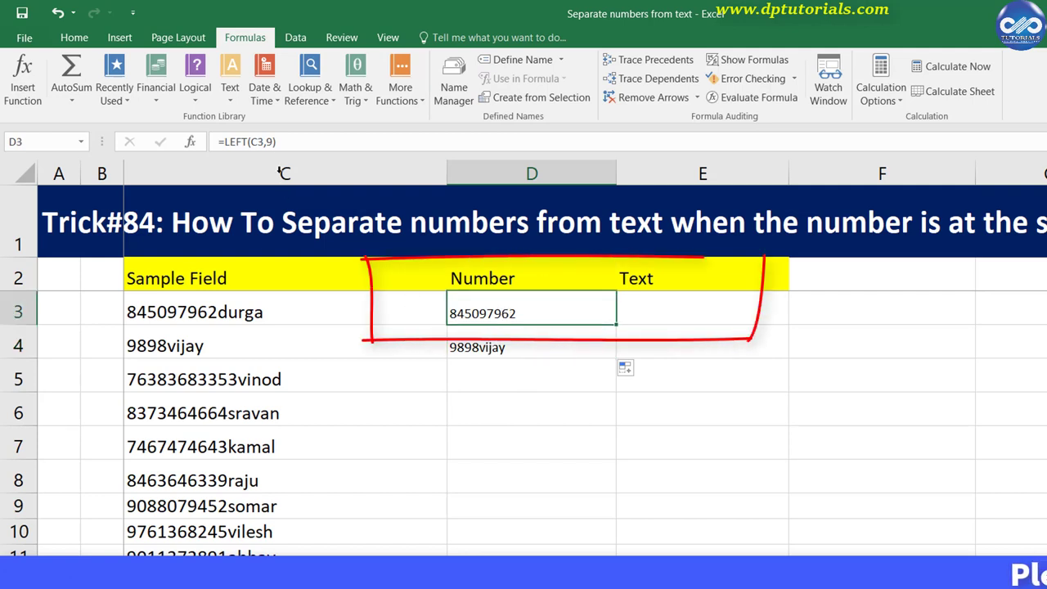
pyautogui.moveTo(278, 153); pyautogui.dragTo(278, 170)
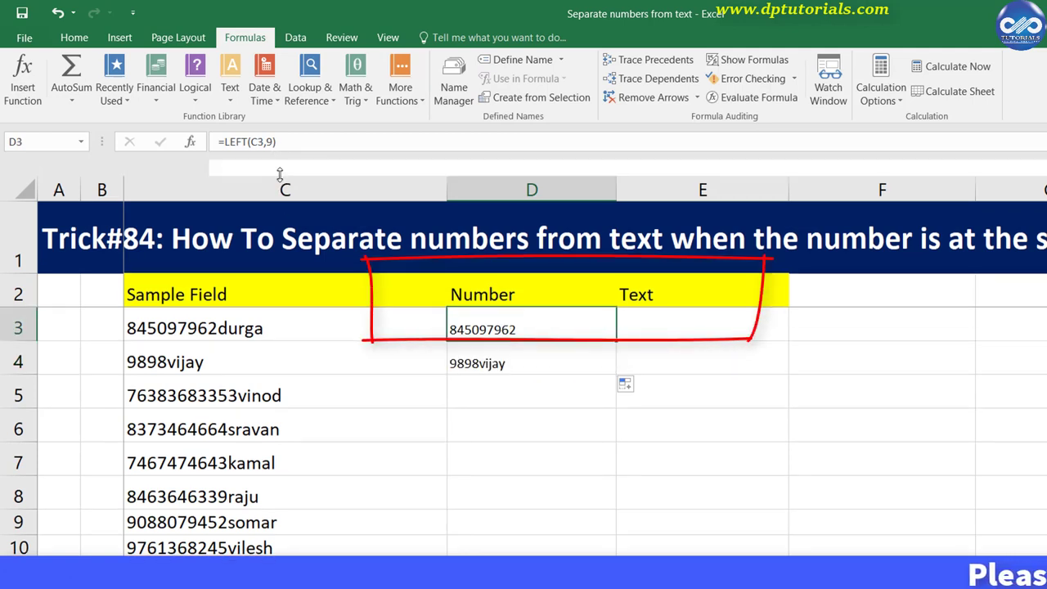
pyautogui.click(275, 142)
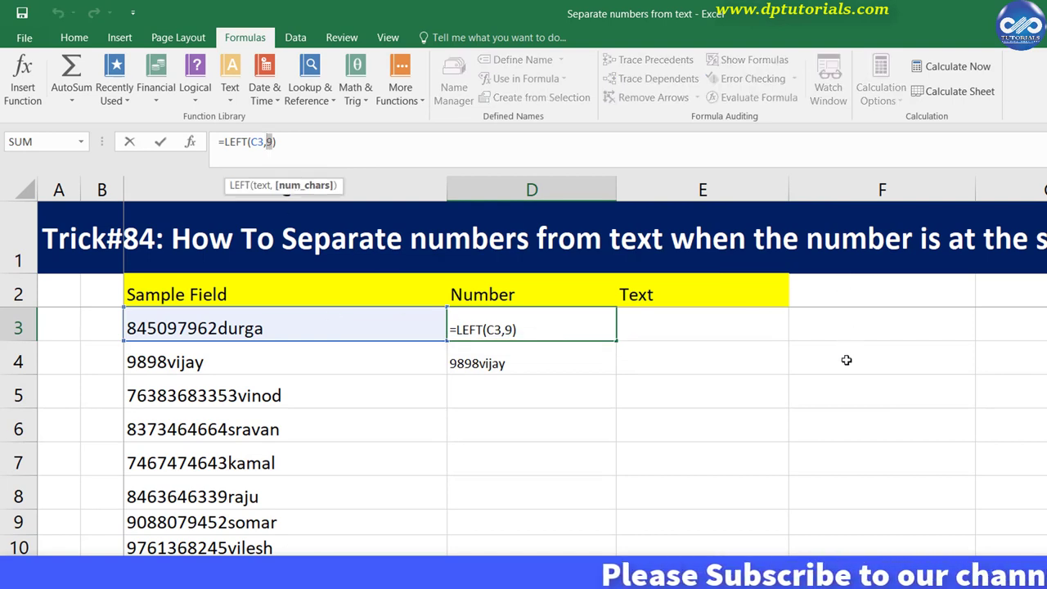
# Step: Nest MATCH("*~",IFERROR(VALUE(MID(C3,ROW(INDIRECT("1:"&LEN(C3)))...) inside D3's LEFT formula
pyautogui.write('MATCH')
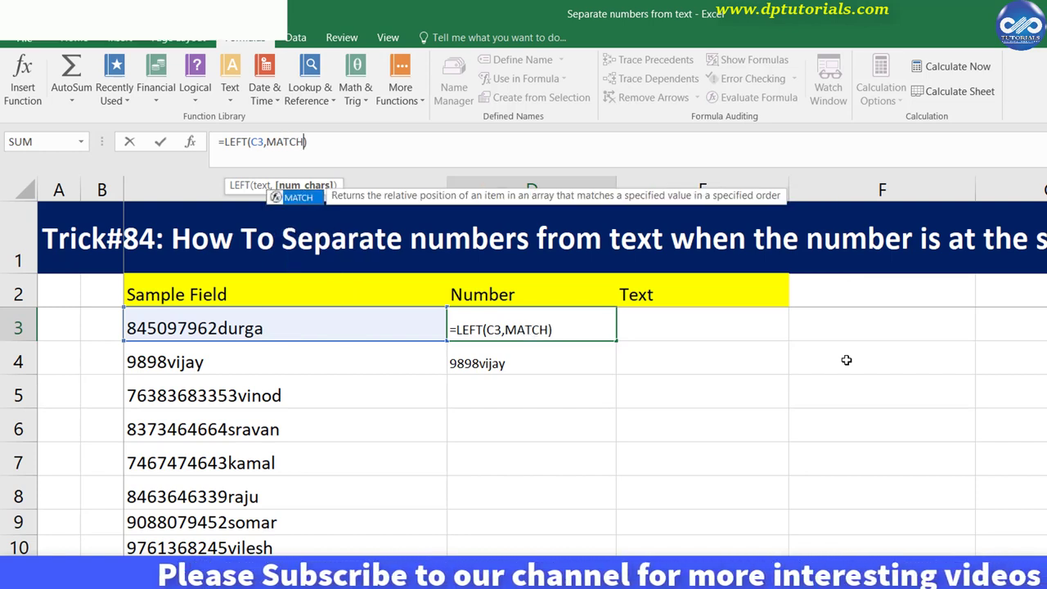
pyautogui.write('()')
pyautogui.press('Left')
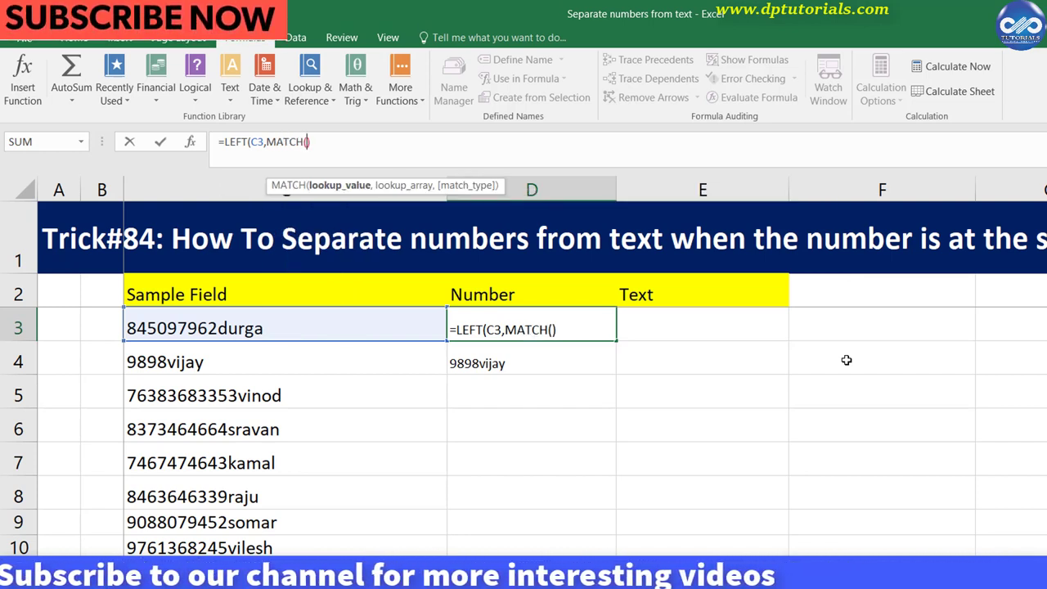
pyautogui.write('"*~')
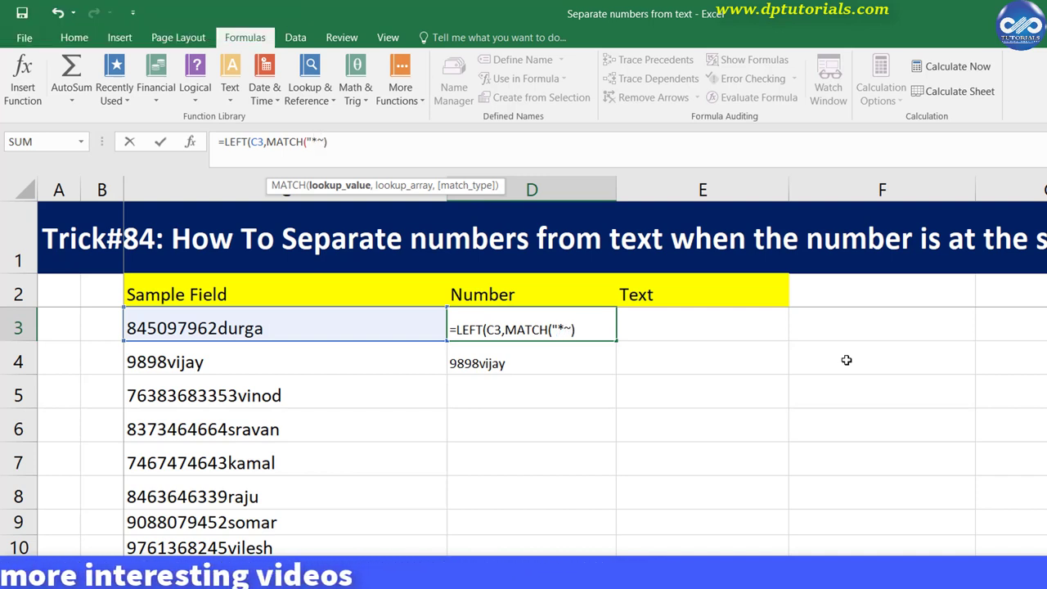
pyautogui.write('"')
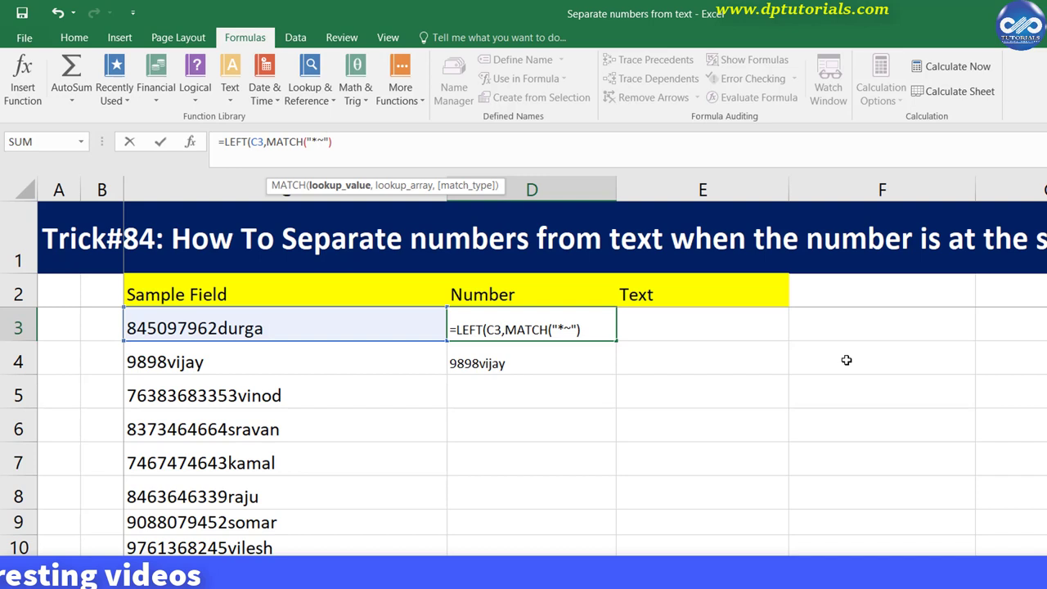
pyautogui.write(',IFE')
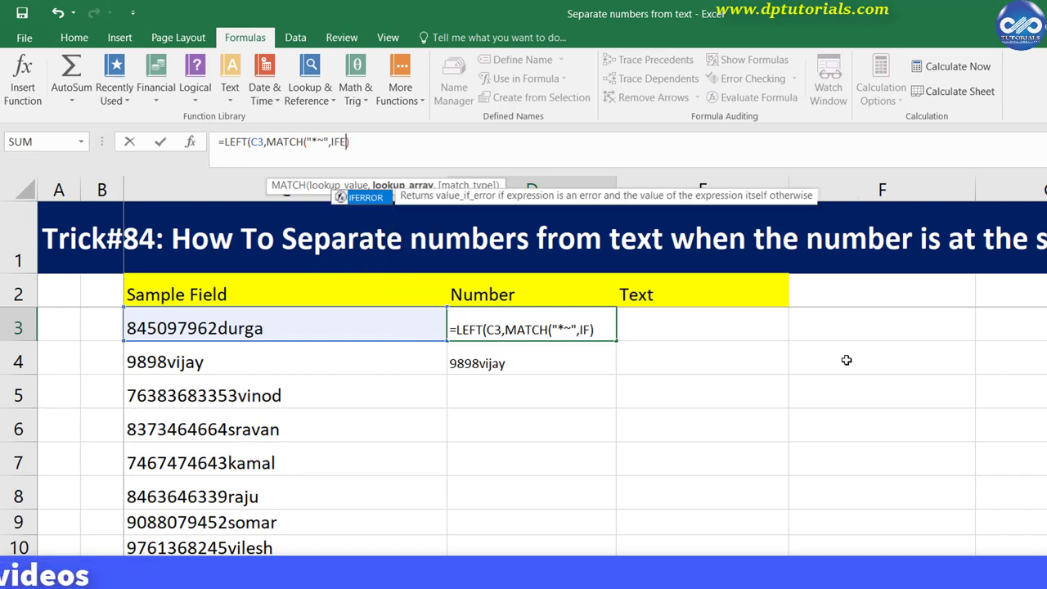
pyautogui.write('RROR(')
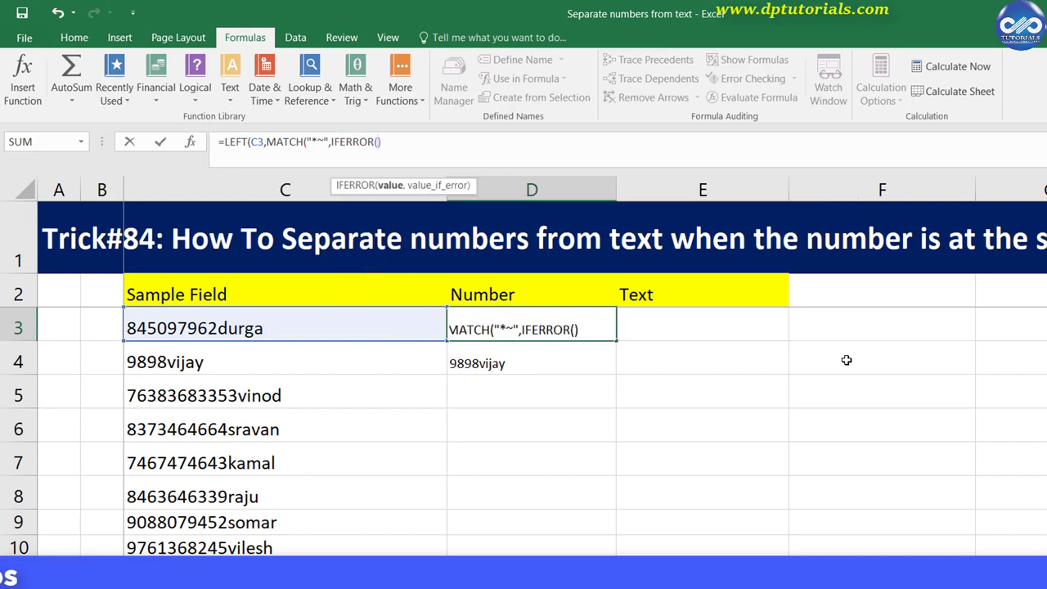
pyautogui.write('VALUE')
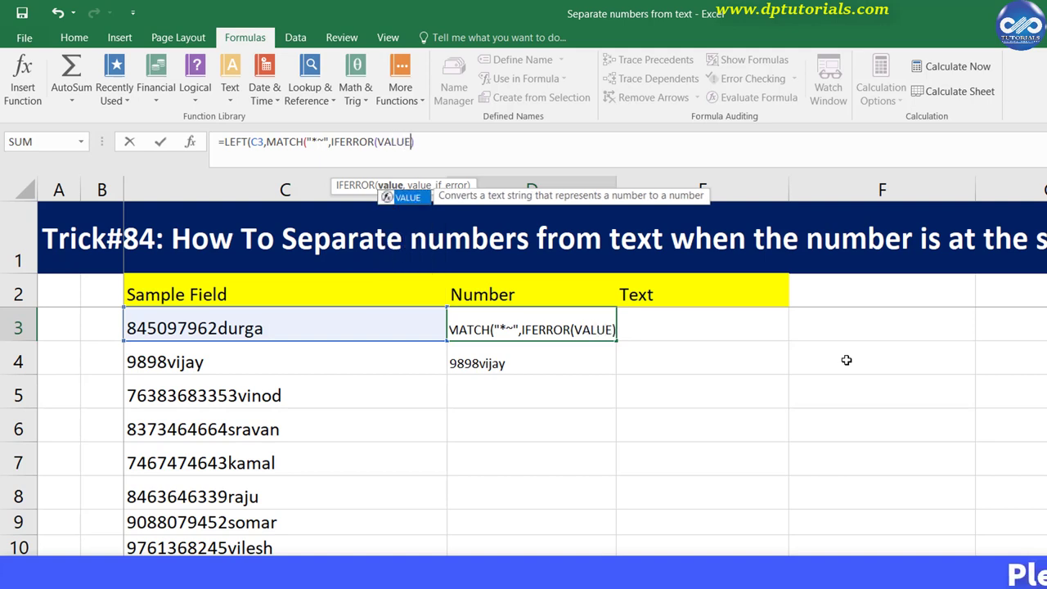
pyautogui.write('(M')
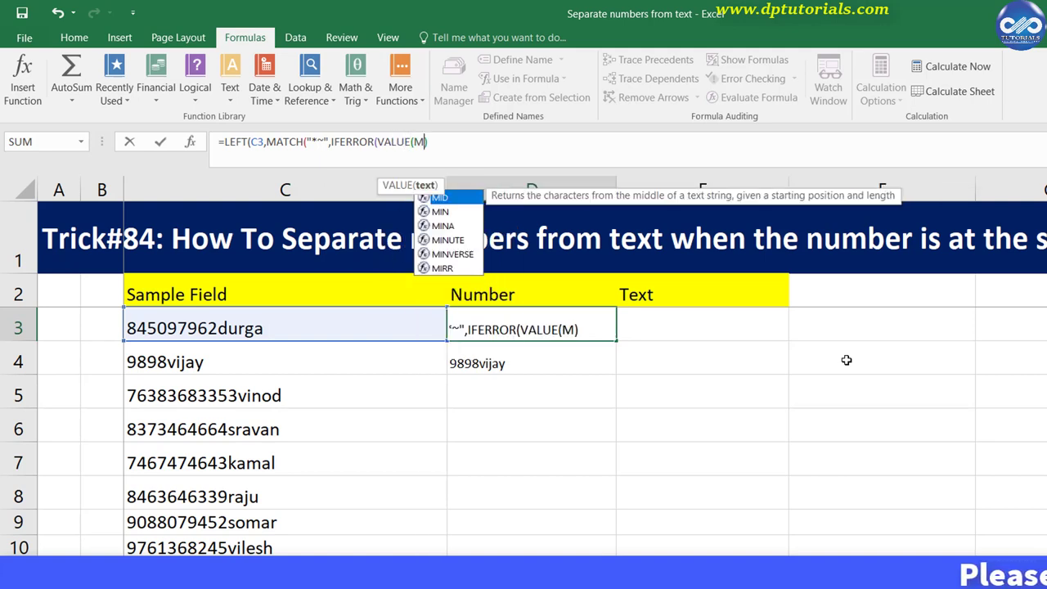
pyautogui.write('ID()')
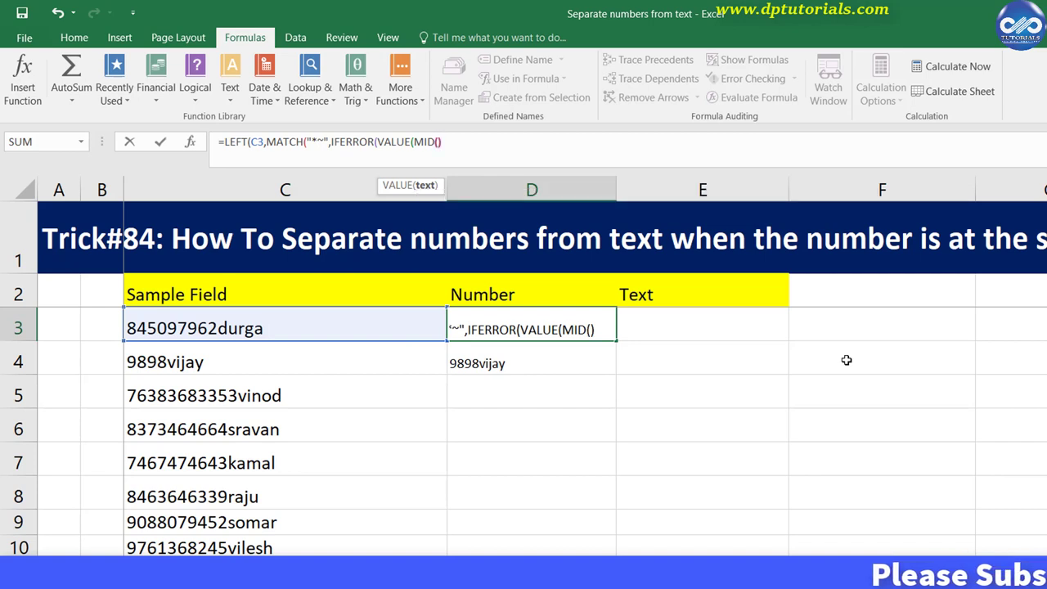
pyautogui.press('Left')
pyautogui.write('C3,')
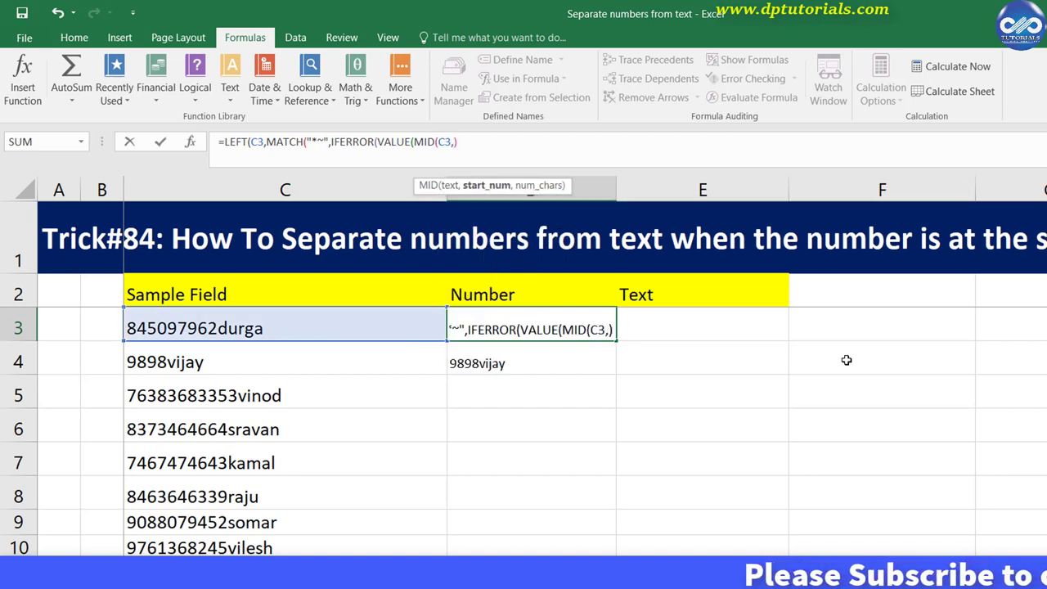
pyautogui.write('ROW')
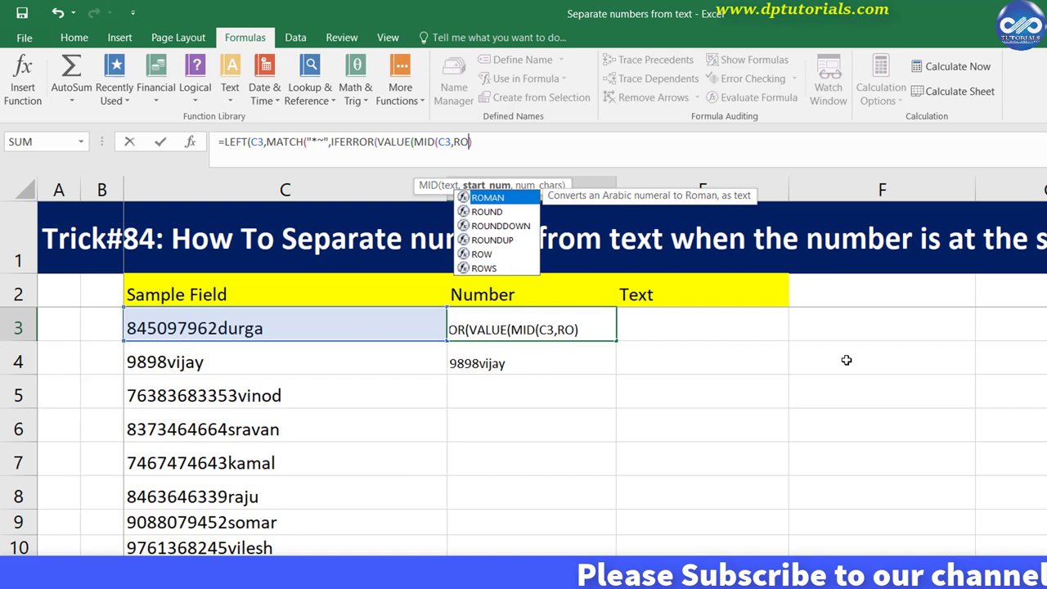
pyautogui.write('(')
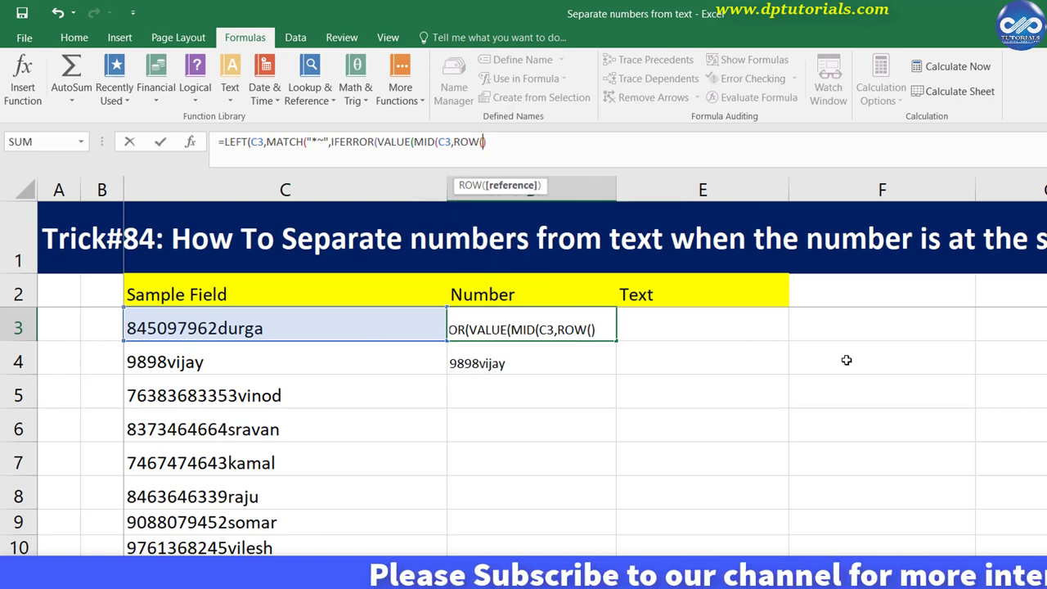
pyautogui.write('INDIRECT')
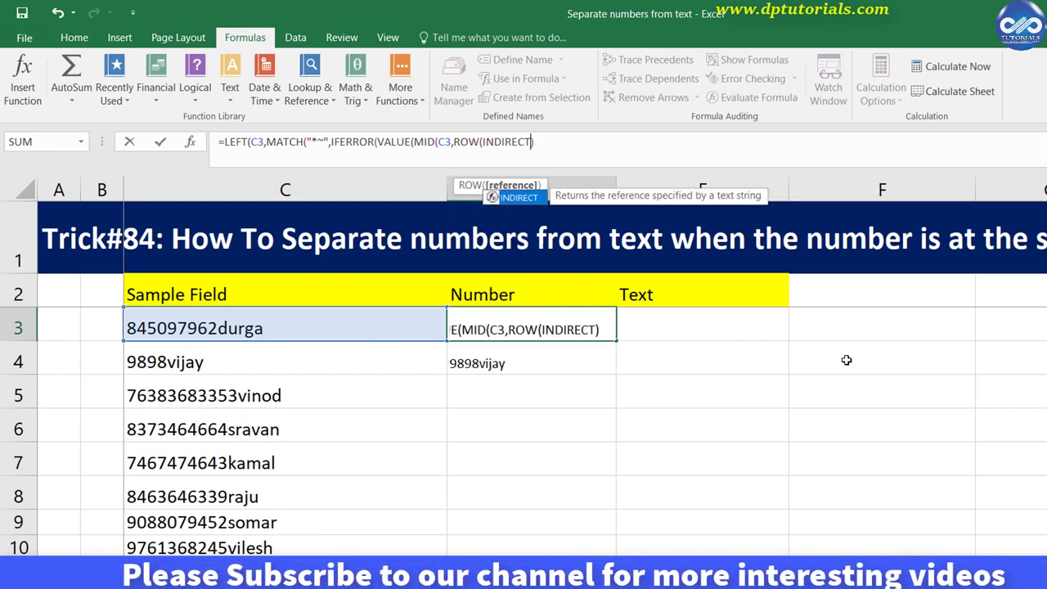
pyautogui.write('(')
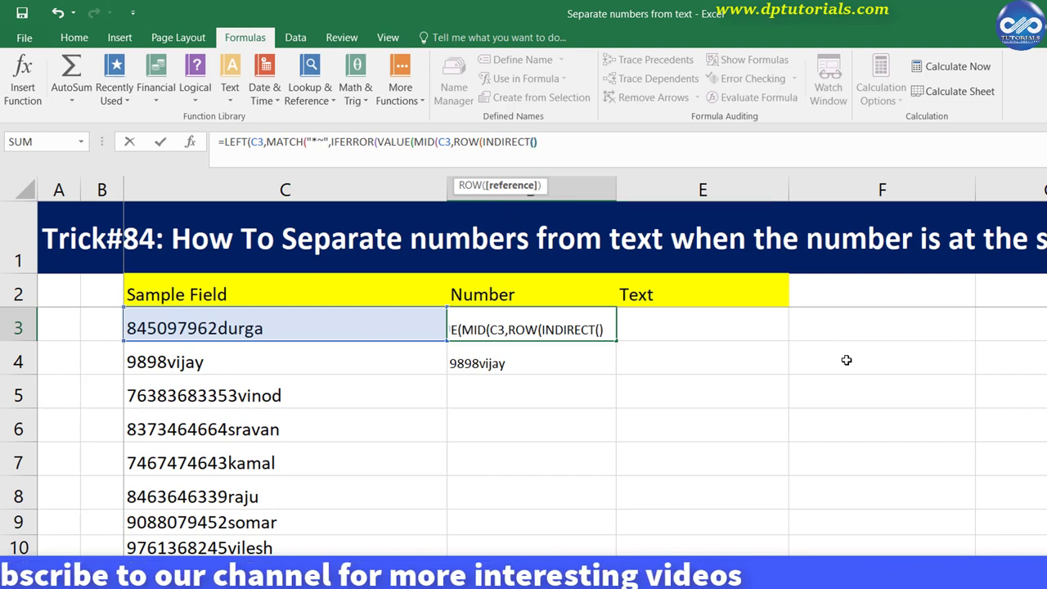
pyautogui.write('"1')
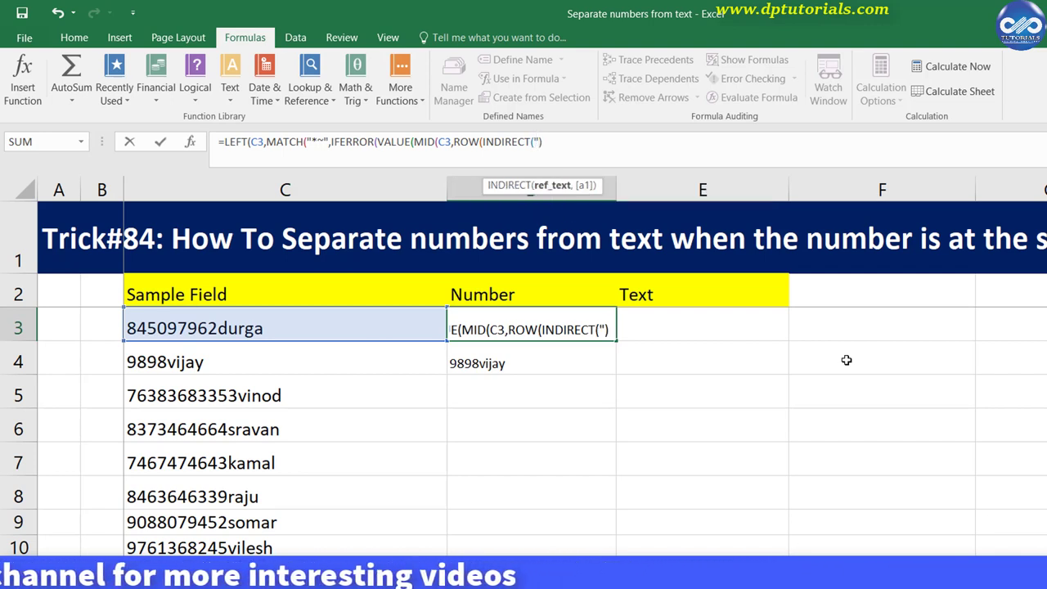
pyautogui.write(':')
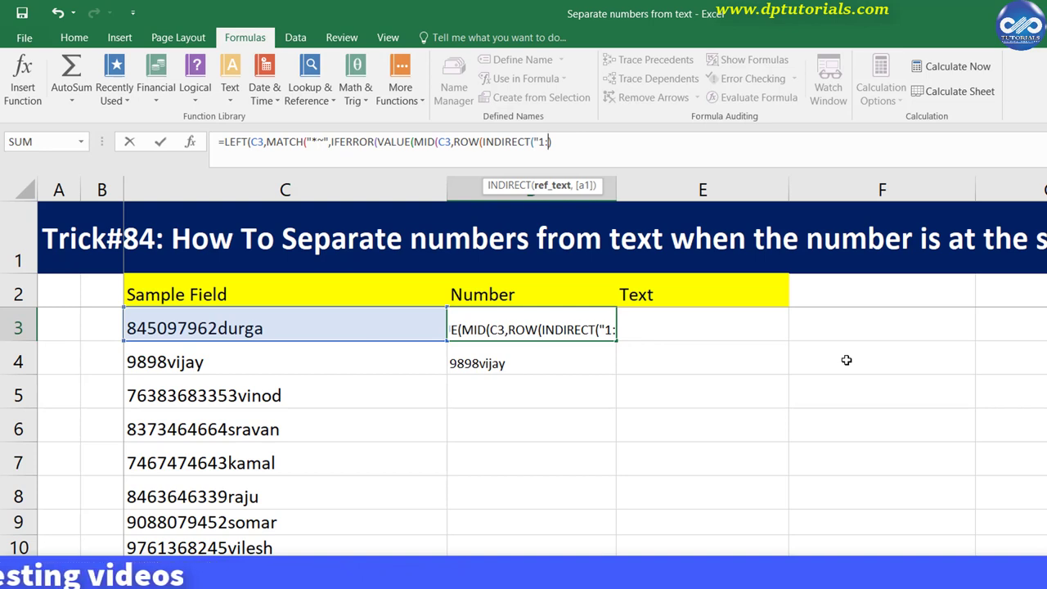
pyautogui.write('"')
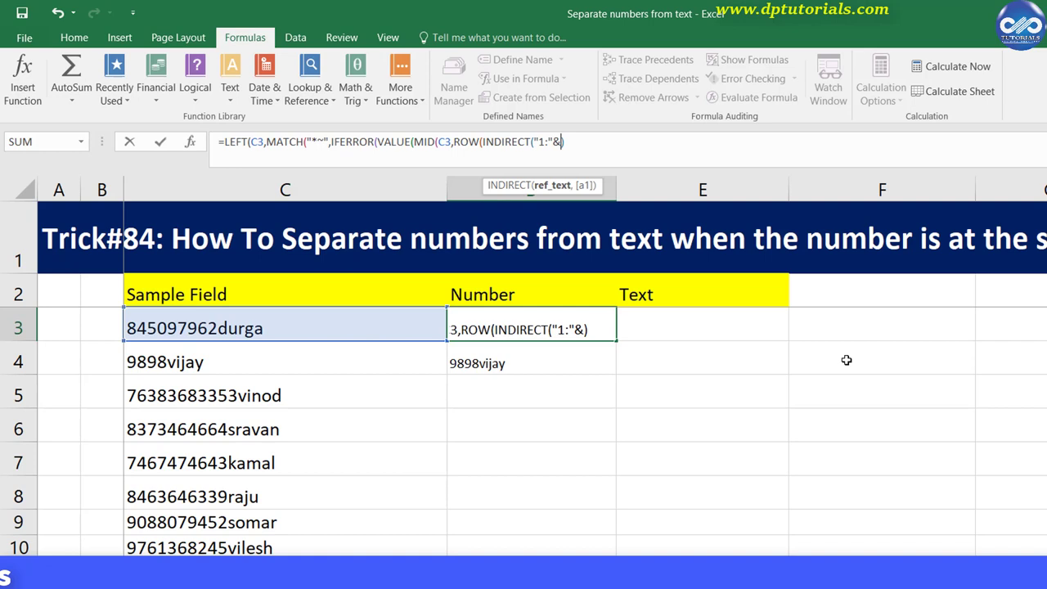
pyautogui.write('&LEN')
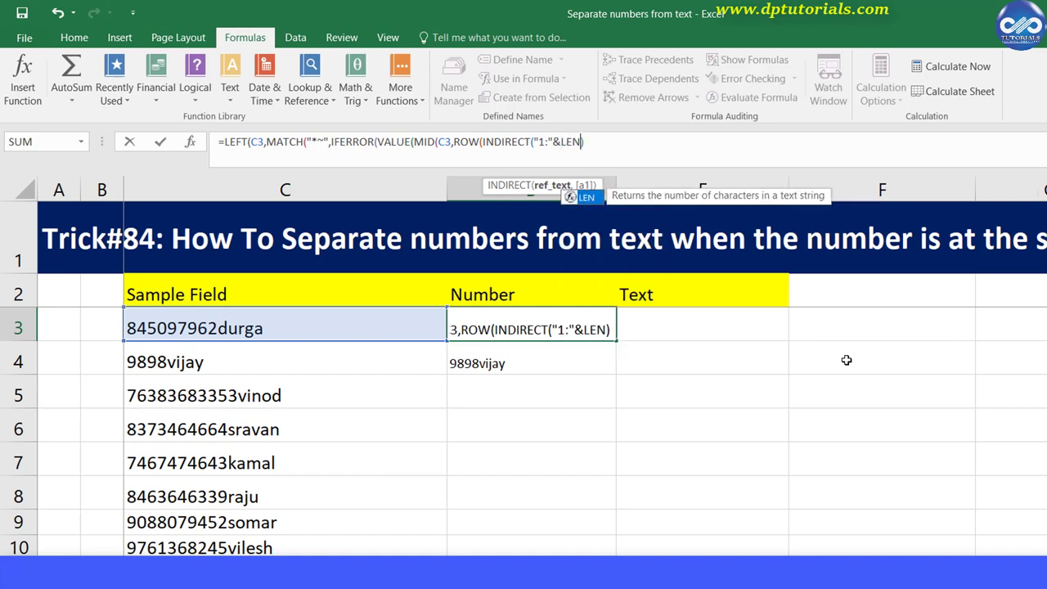
pyautogui.write('()')
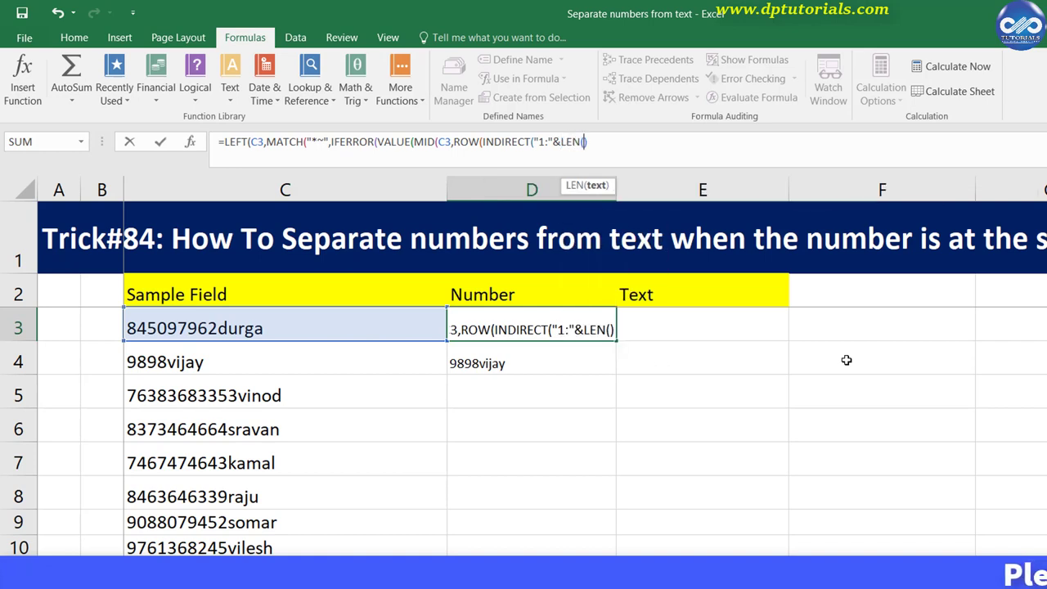
pyautogui.write('C3)')
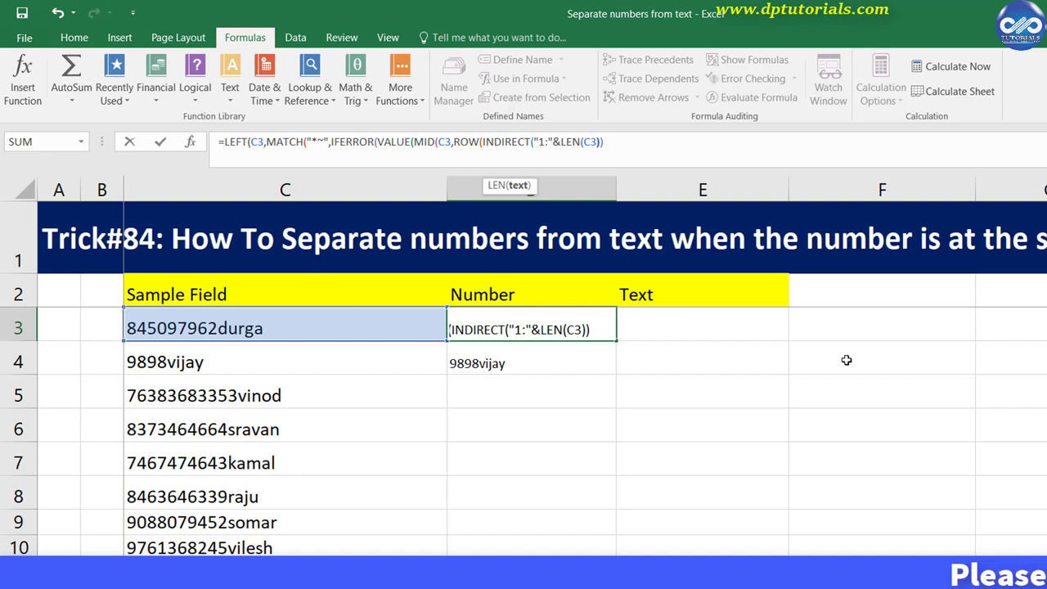
pyautogui.write('))')
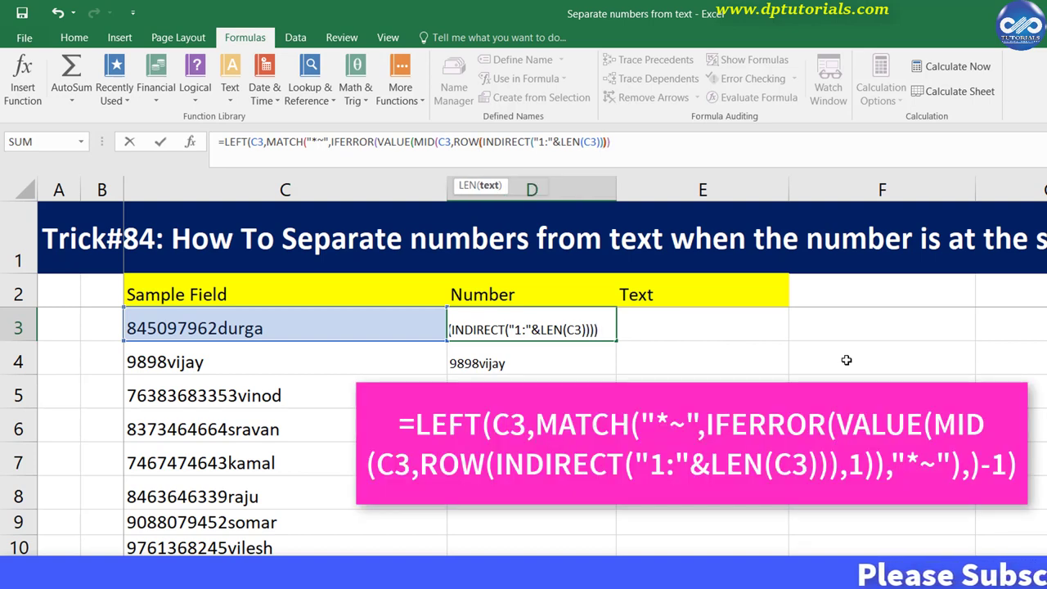
pyautogui.write(')')
# Step: Finish the formula with MID length 1 and -1, entering it as an array formula
pyautogui.press('BackSpace')
pyautogui.write(',1')
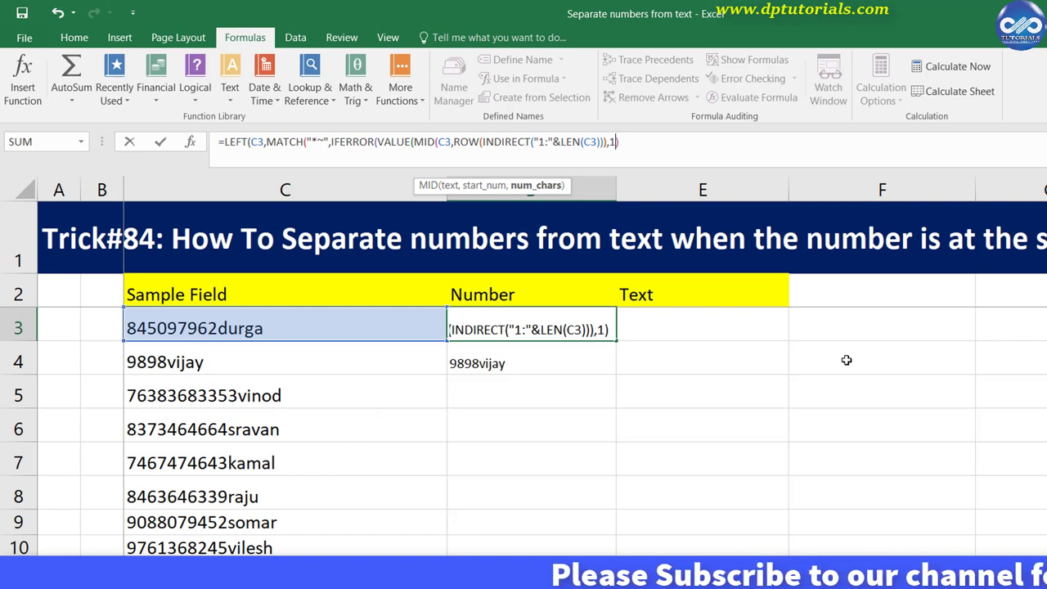
pyautogui.write(')')
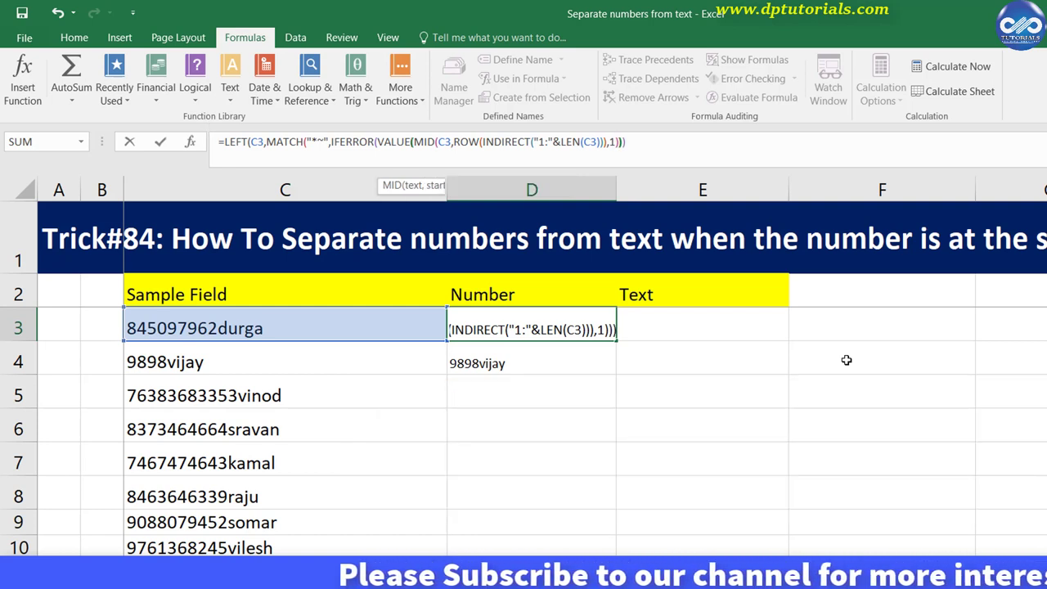
pyautogui.write(')')
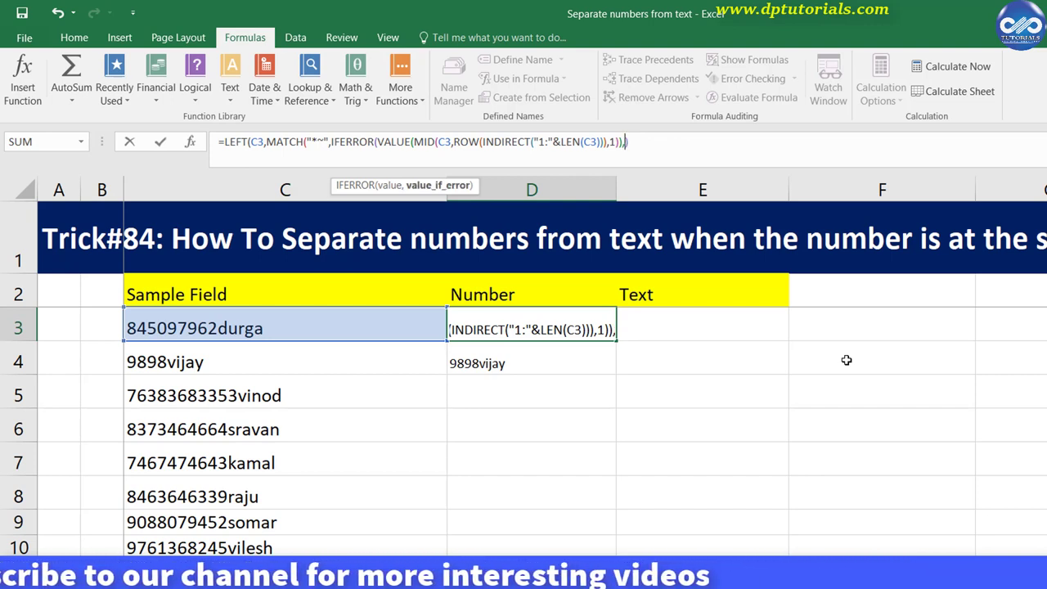
pyautogui.write(',"')
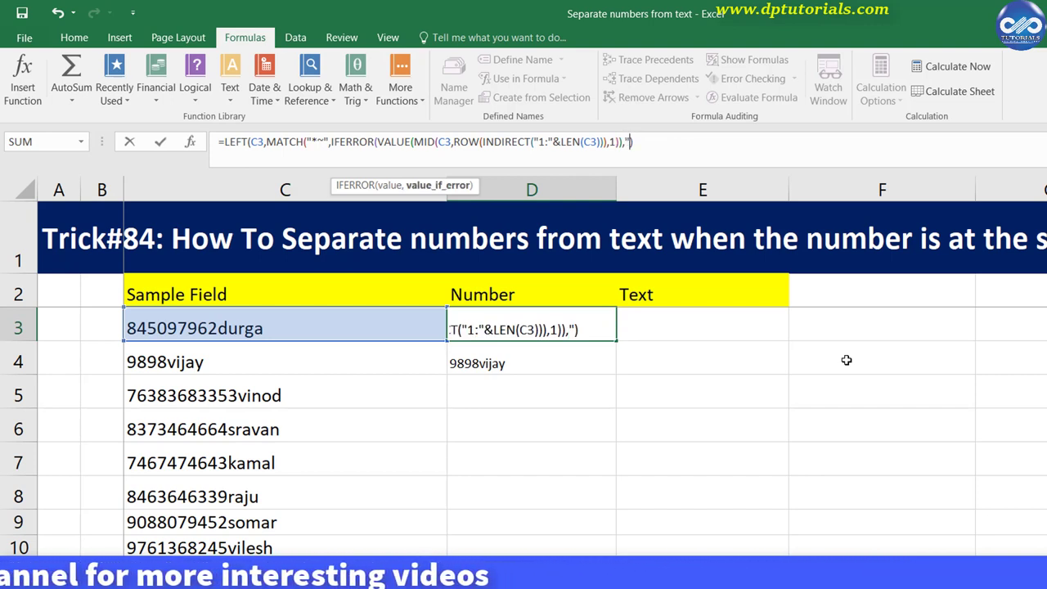
pyautogui.write('*~')
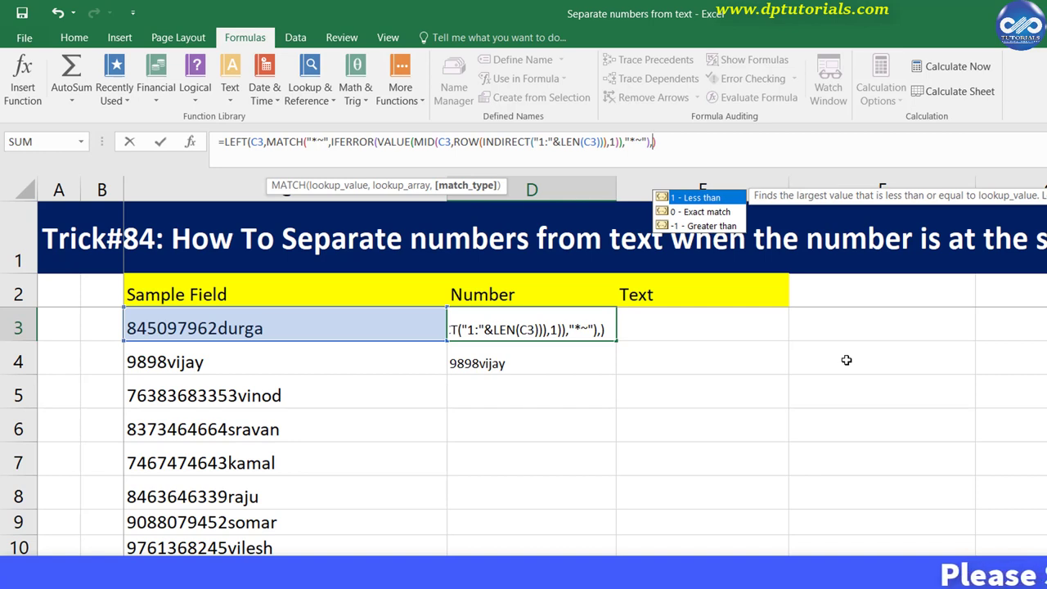
pyautogui.write('-1')
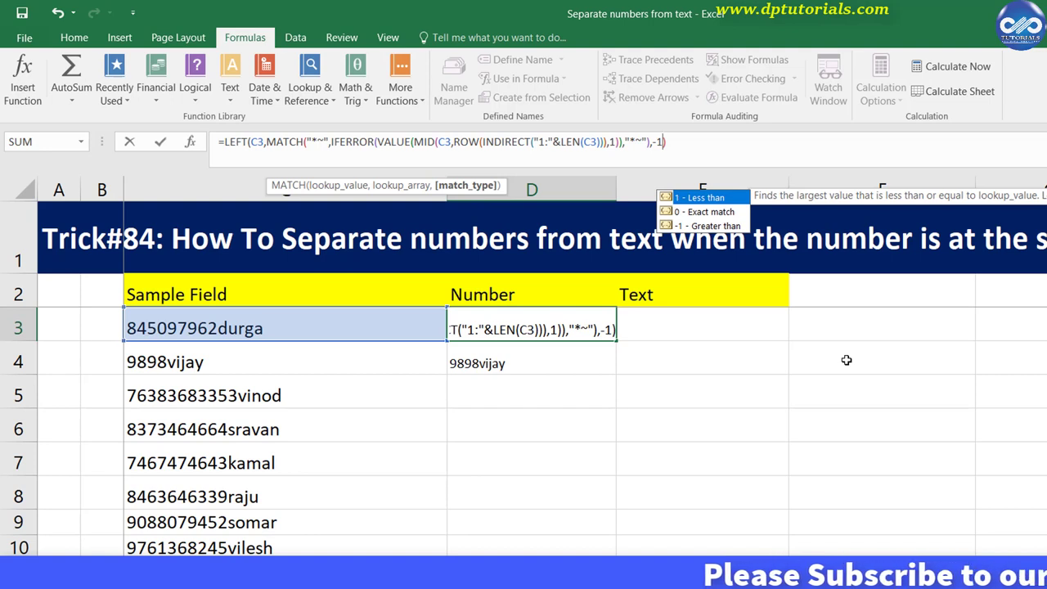
pyautogui.press('Left')
pyautogui.press('Left')
pyautogui.write(')')
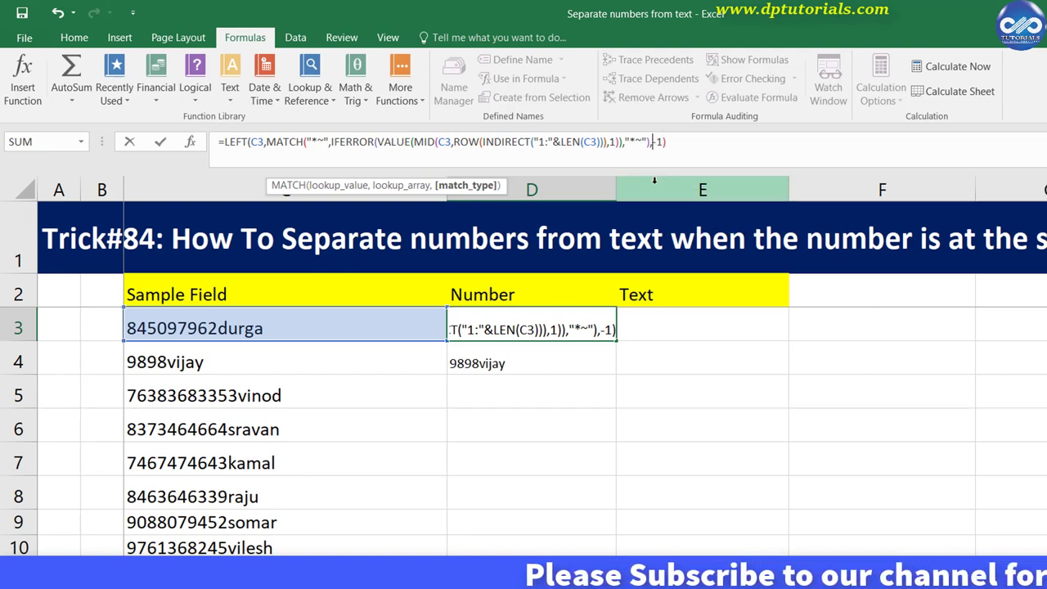
pyautogui.press('End')
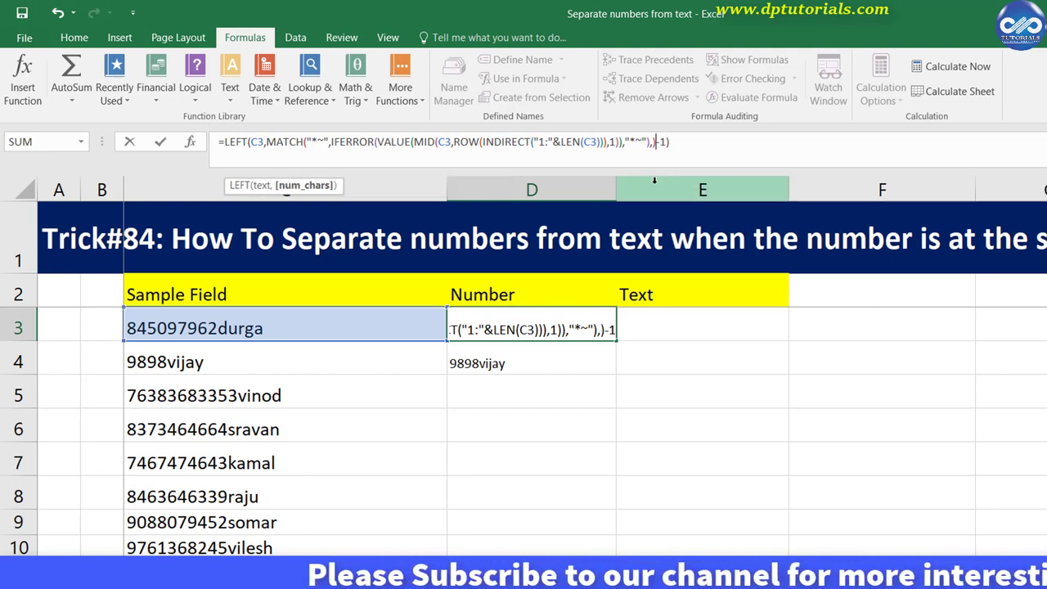
pyautogui.hotkey('ctrl', 'shift', 'Return')
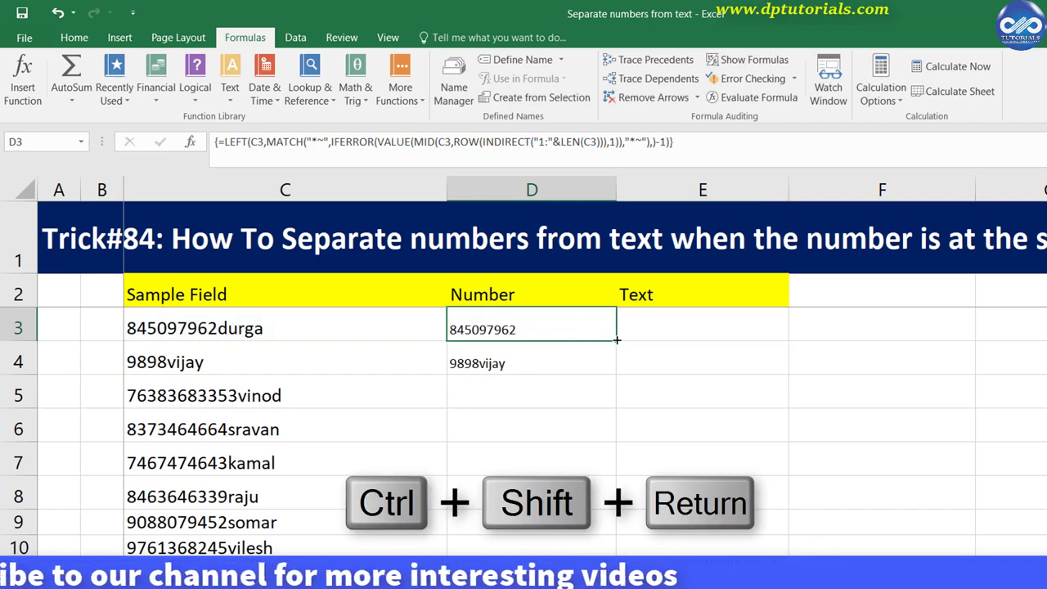
pyautogui.scroll(3, 295, 94)
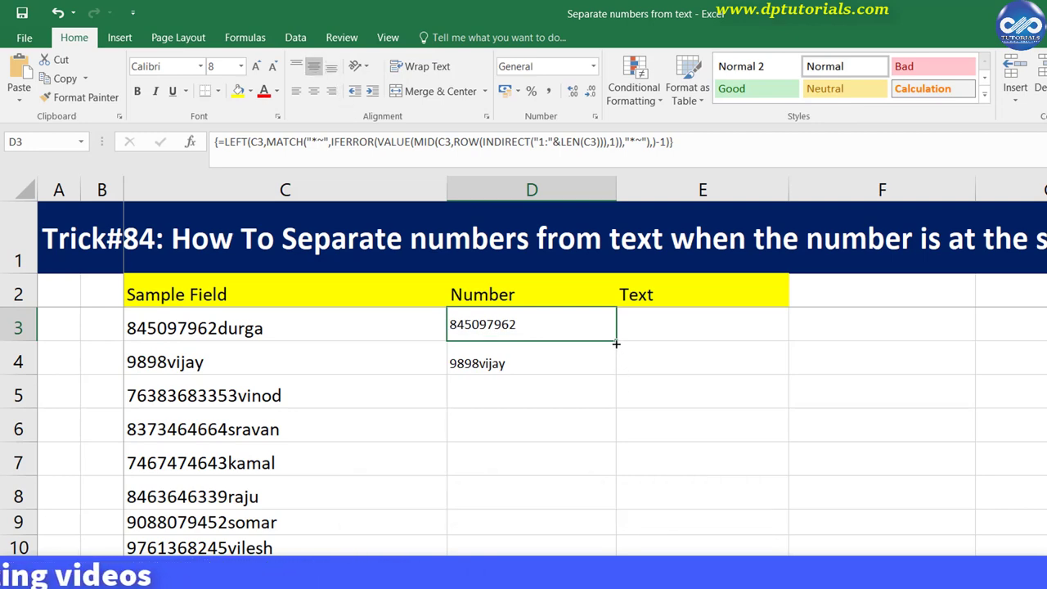
pyautogui.click(664, 334)
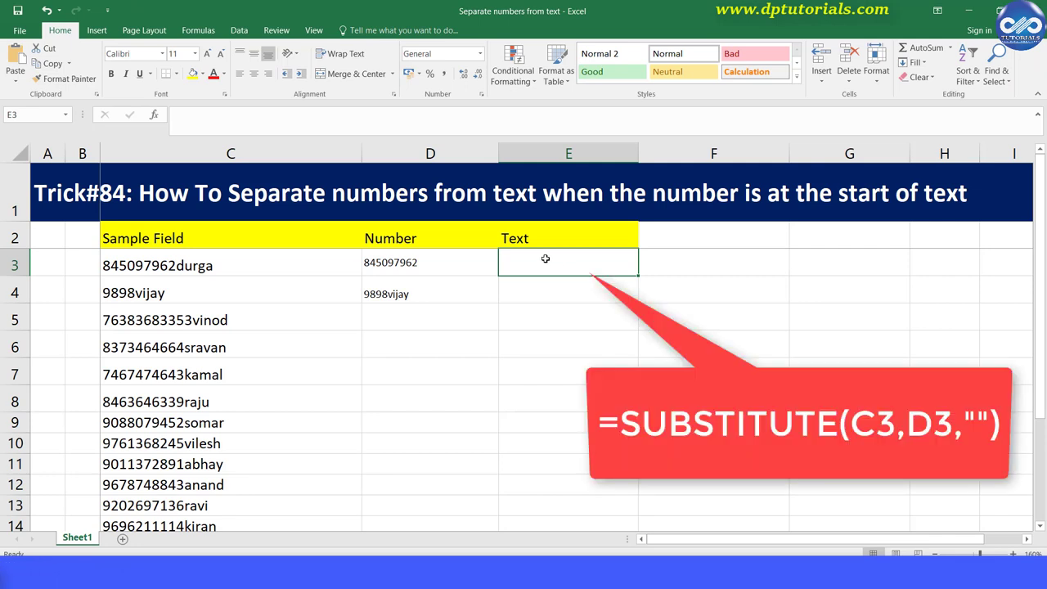
# Step: Enter =SUBSTITUTE(C3,D3,"") in E3 to return durga, then recheck E3 and D3
pyautogui.write('=SUB')
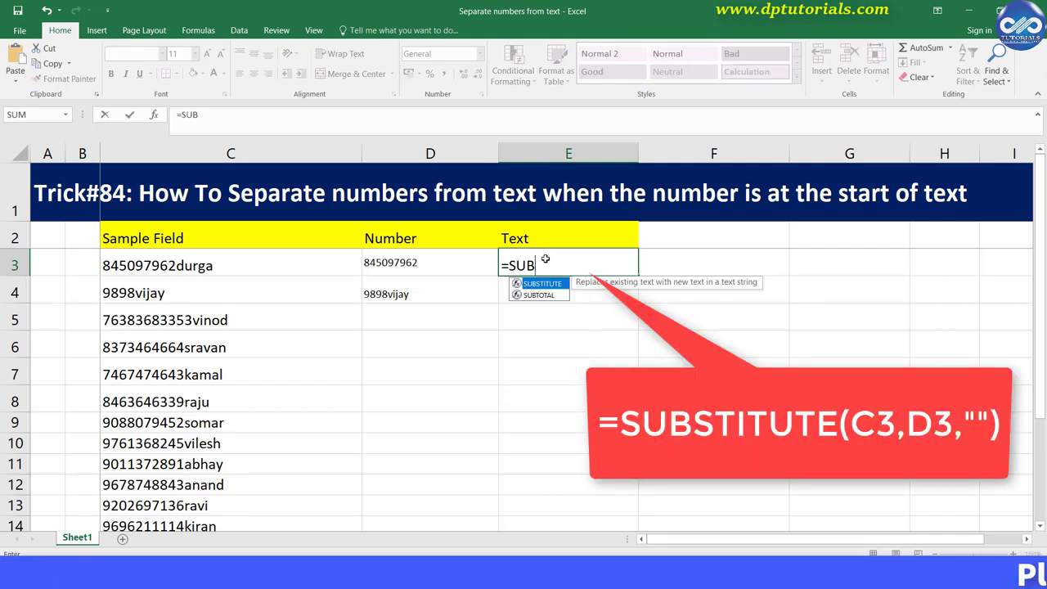
pyautogui.write('S')
pyautogui.press('Tab')
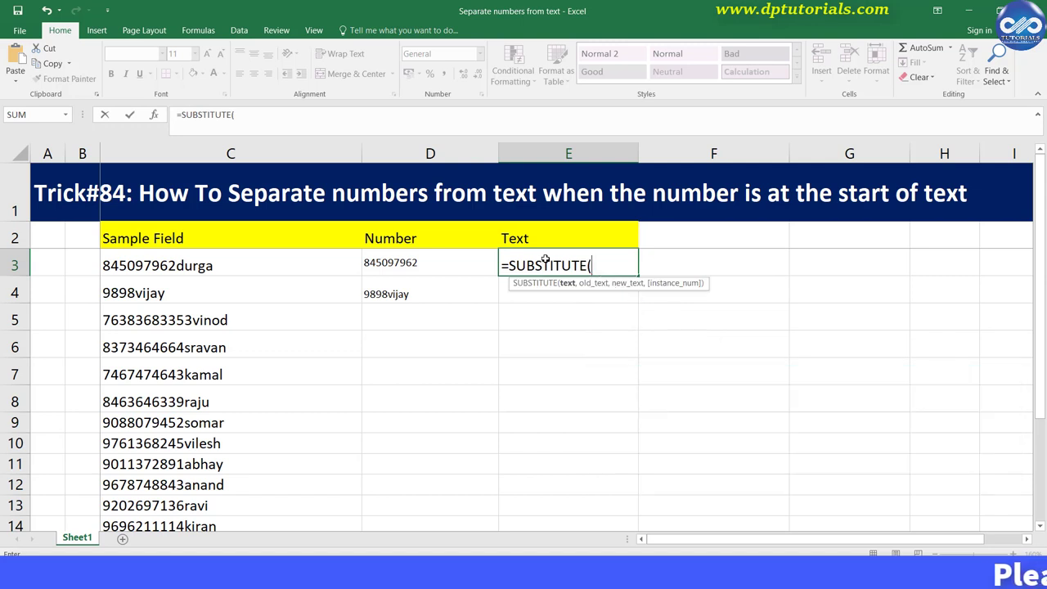
pyautogui.write('C3,D')
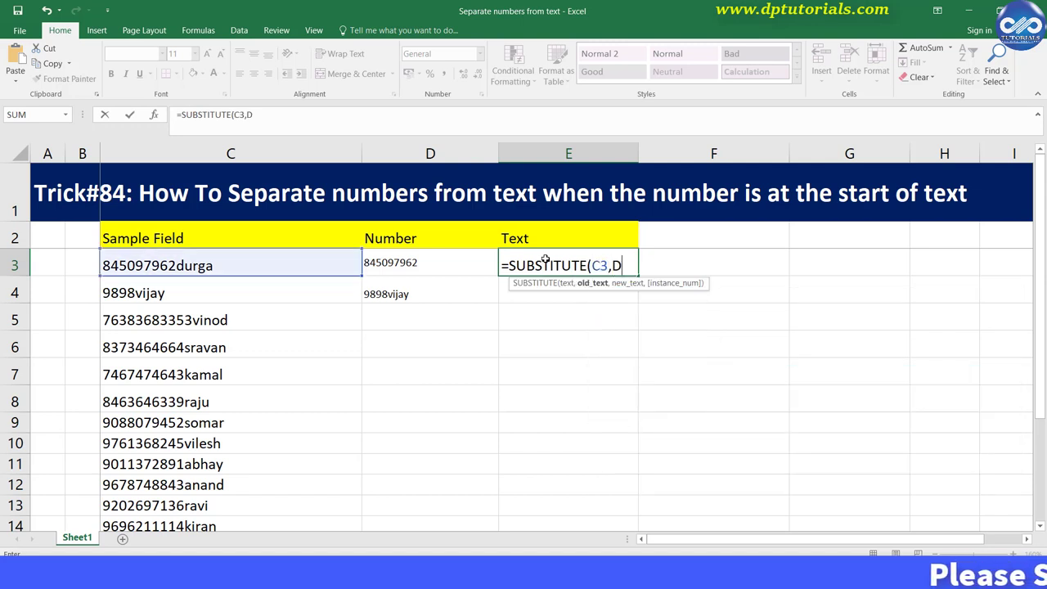
pyautogui.write('3')
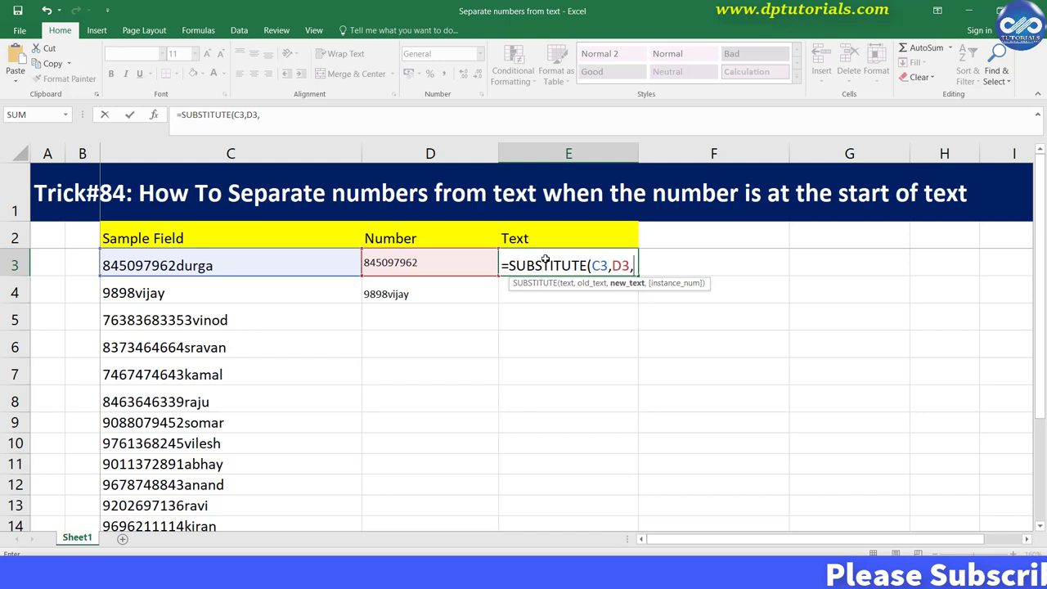
pyautogui.write(',"")')
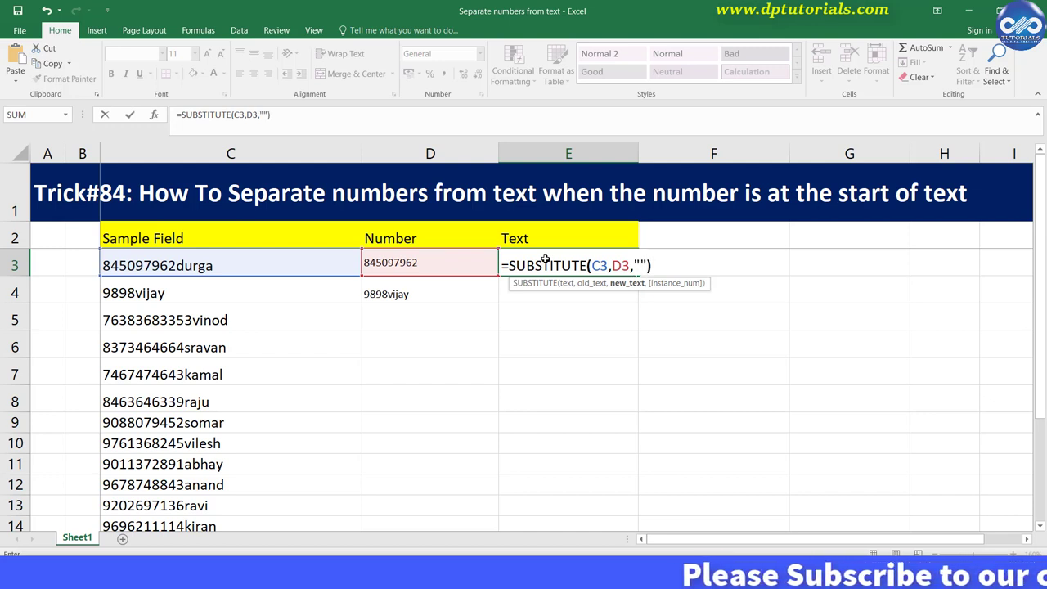
pyautogui.press('Return')
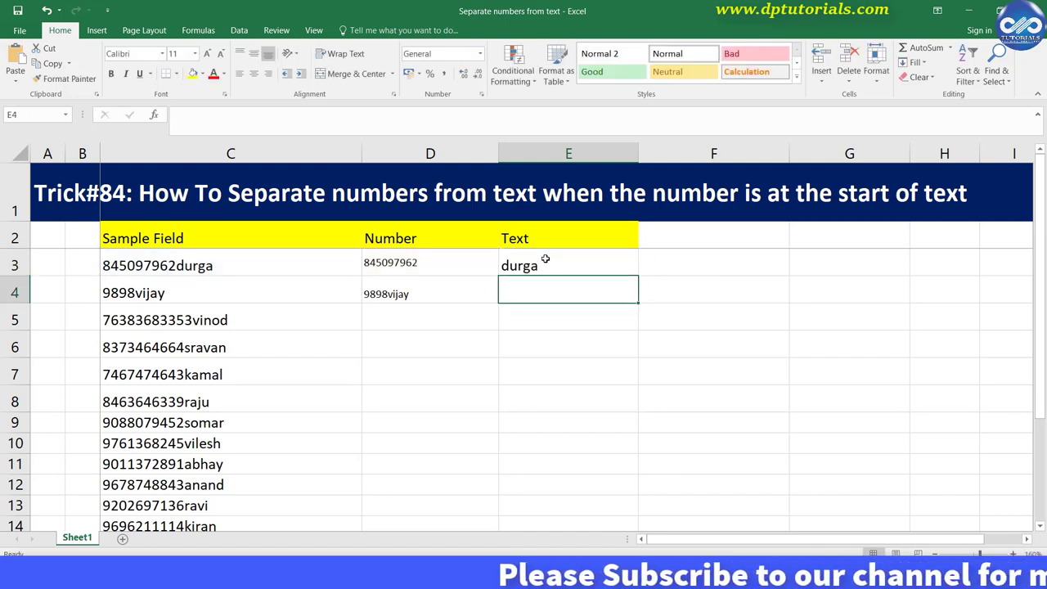
pyautogui.click(545, 259)
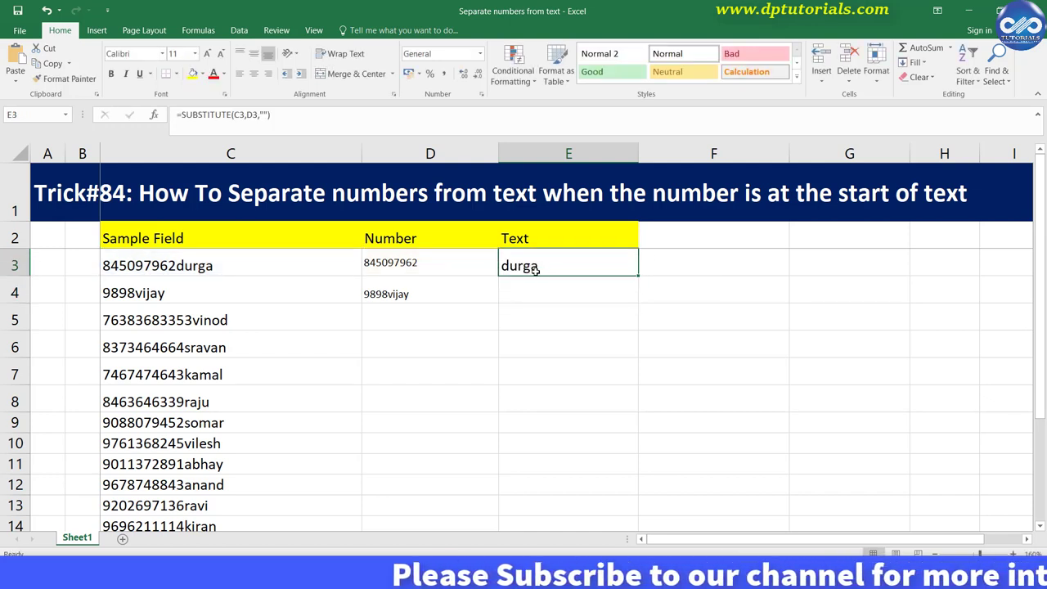
pyautogui.click(476, 263)
# Step: Fill the D3:E3 formulas down through row 18 for every sample
pyautogui.hotkey('ctrl', 'c')
pyautogui.click(475, 293)
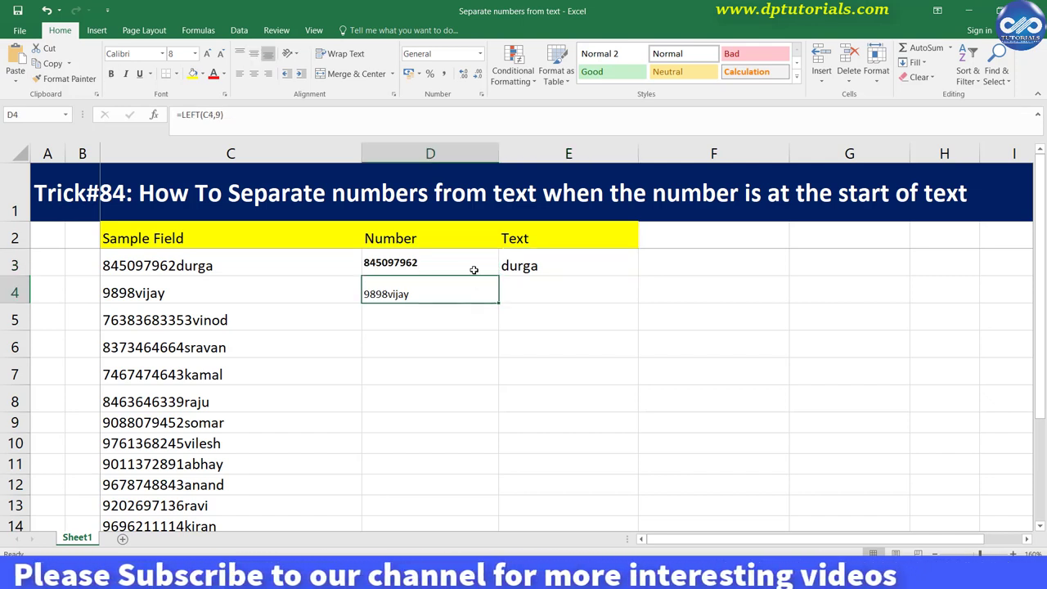
pyautogui.click(476, 263)
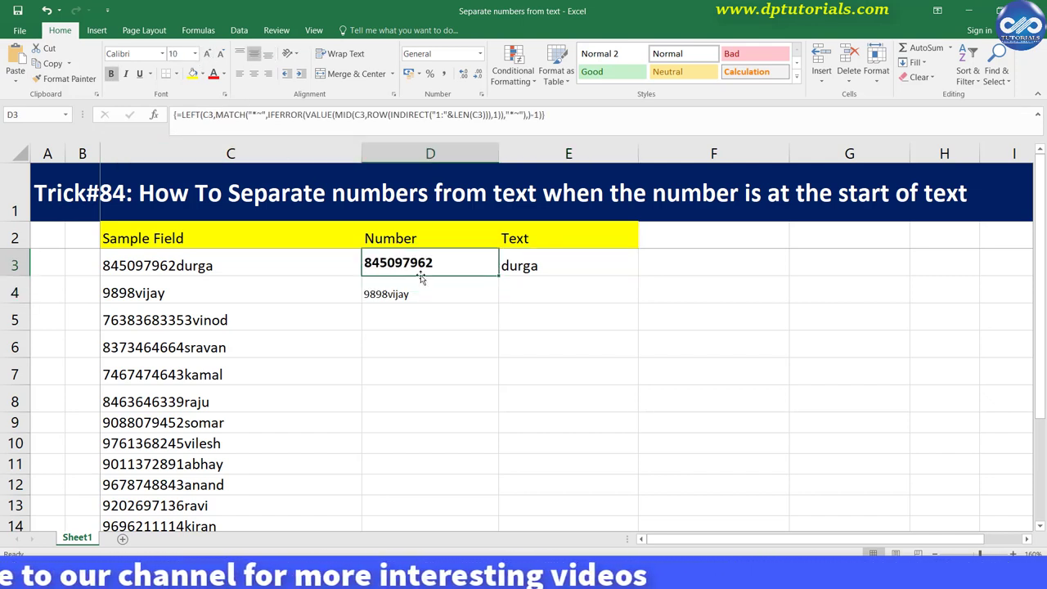
pyautogui.keyDown('shift'); pyautogui.click(518, 272); pyautogui.keyUp('shift')
pyautogui.scroll(-1, 542, 360)
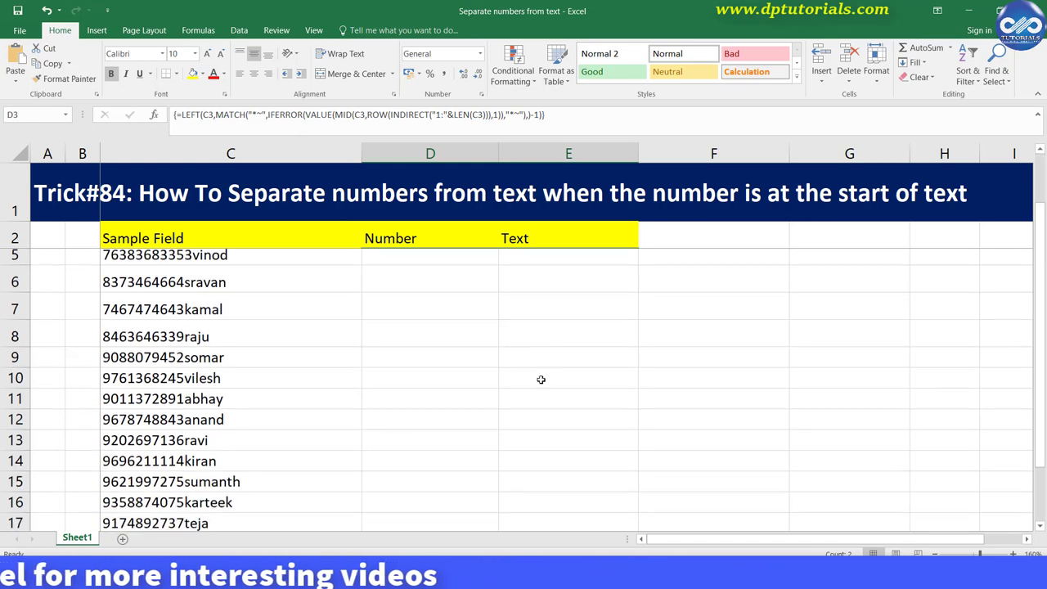
pyautogui.scroll(-1, 547, 461)
pyautogui.keyDown('shift'); pyautogui.click(532, 444); pyautogui.keyUp('shift')
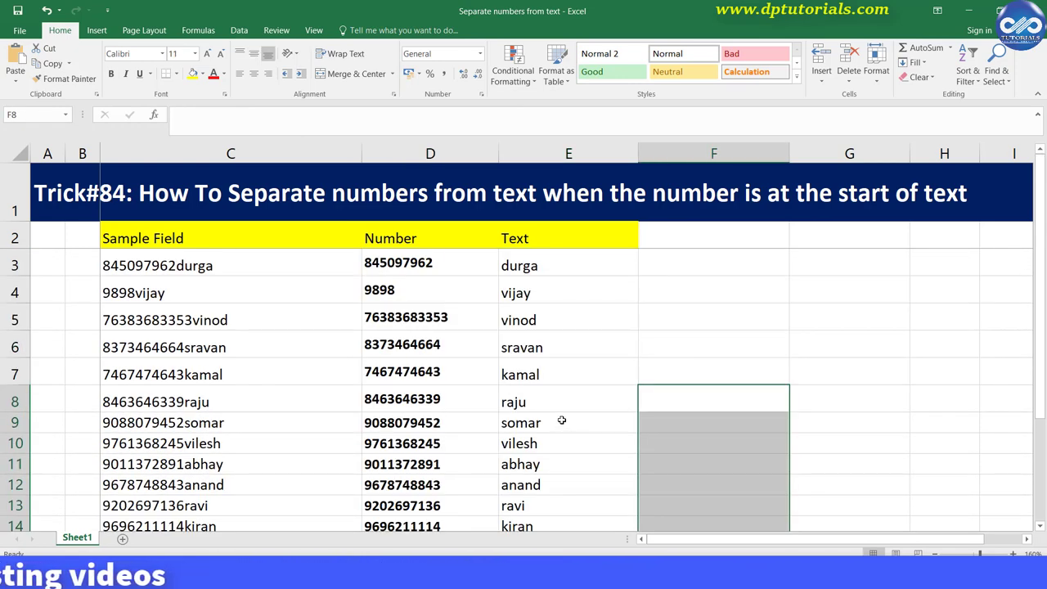
pyautogui.click(572, 350)
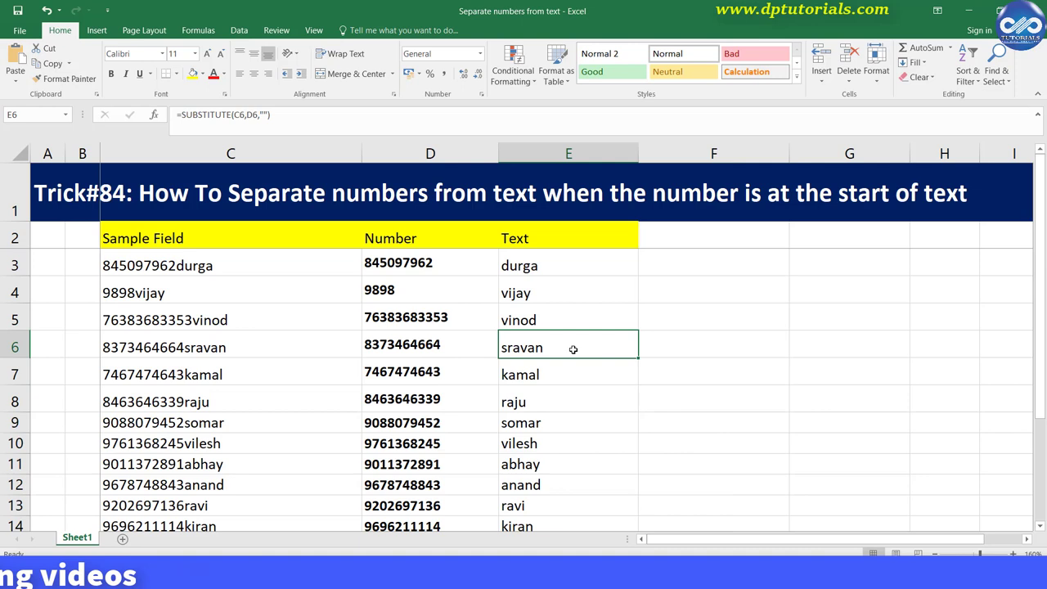
# Step: Check the filled formulas in D3 and D10, then bold the entire Text column E
pyautogui.click(459, 270)
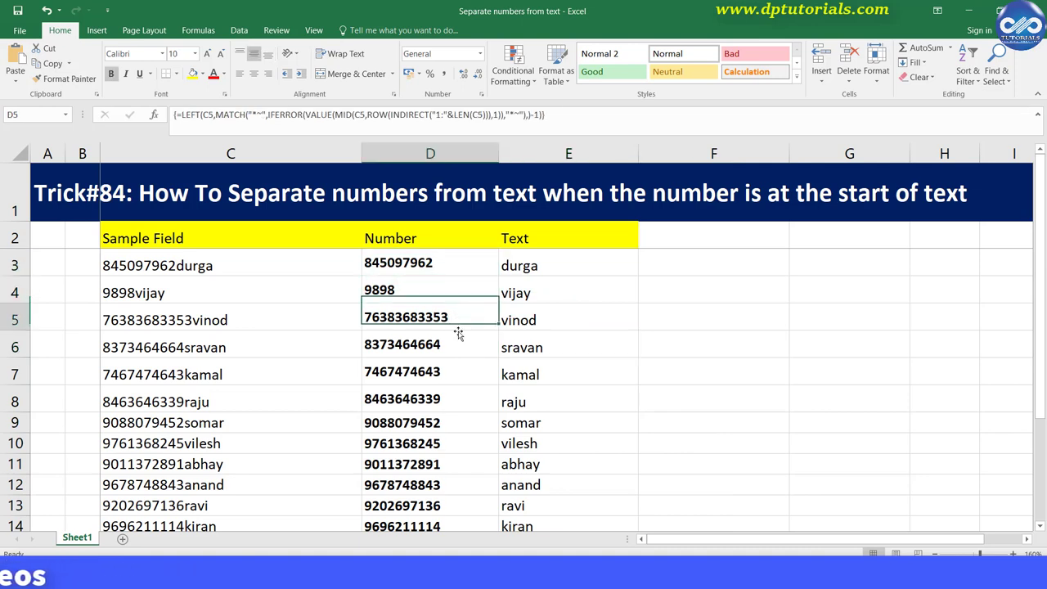
pyautogui.click(478, 436)
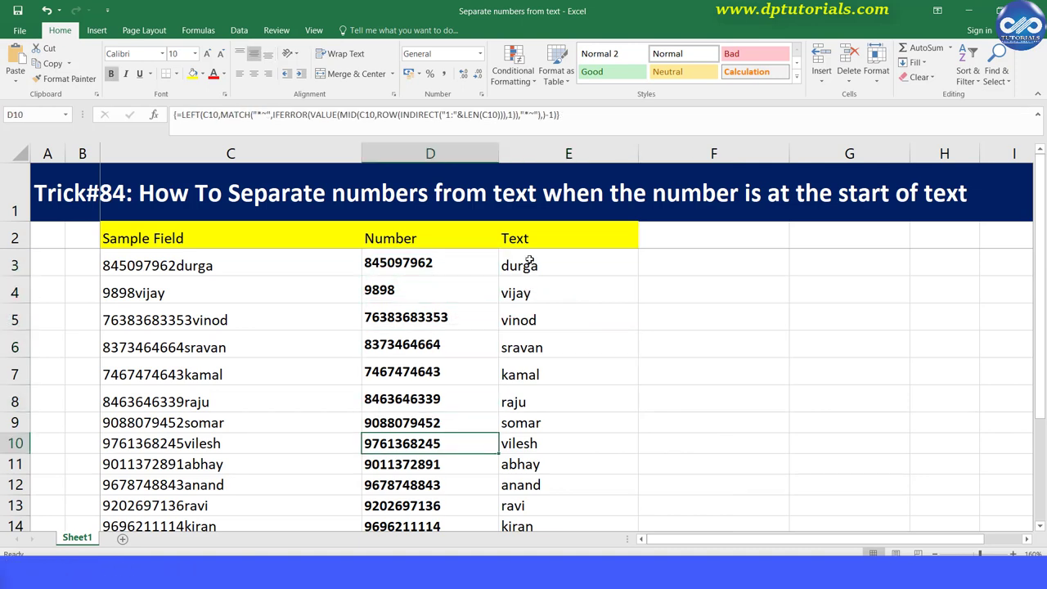
pyautogui.click(537, 153)
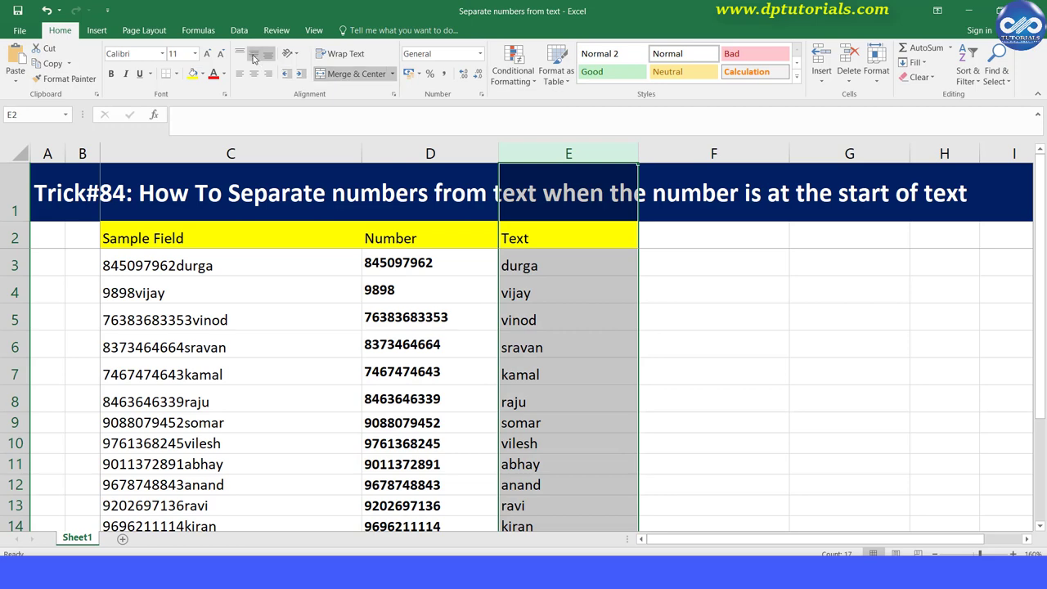
pyautogui.click(462, 348)
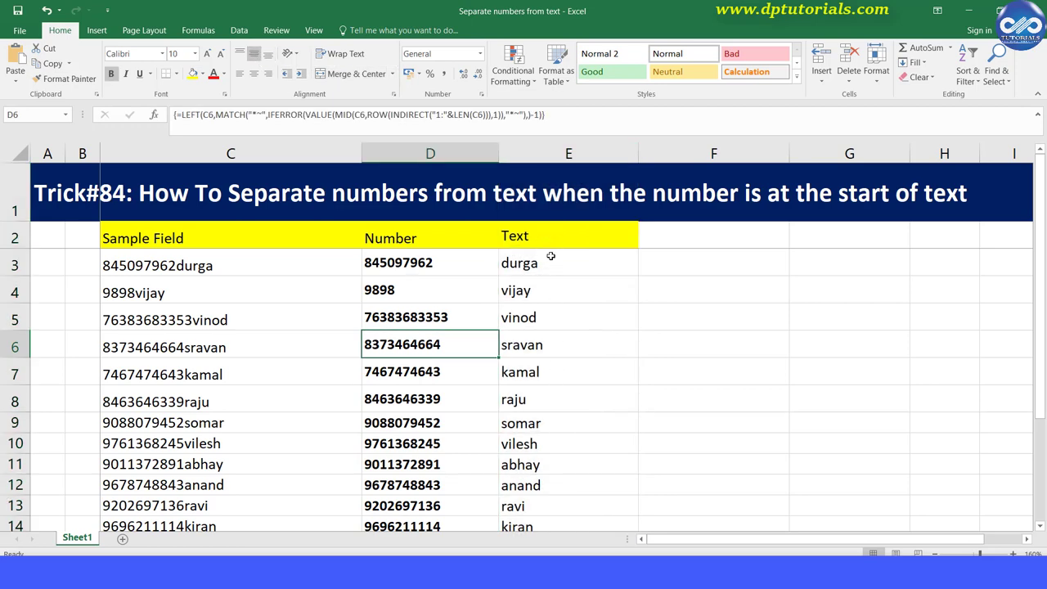
pyautogui.click(540, 154)
pyautogui.hotkey('ctrl', 'b')
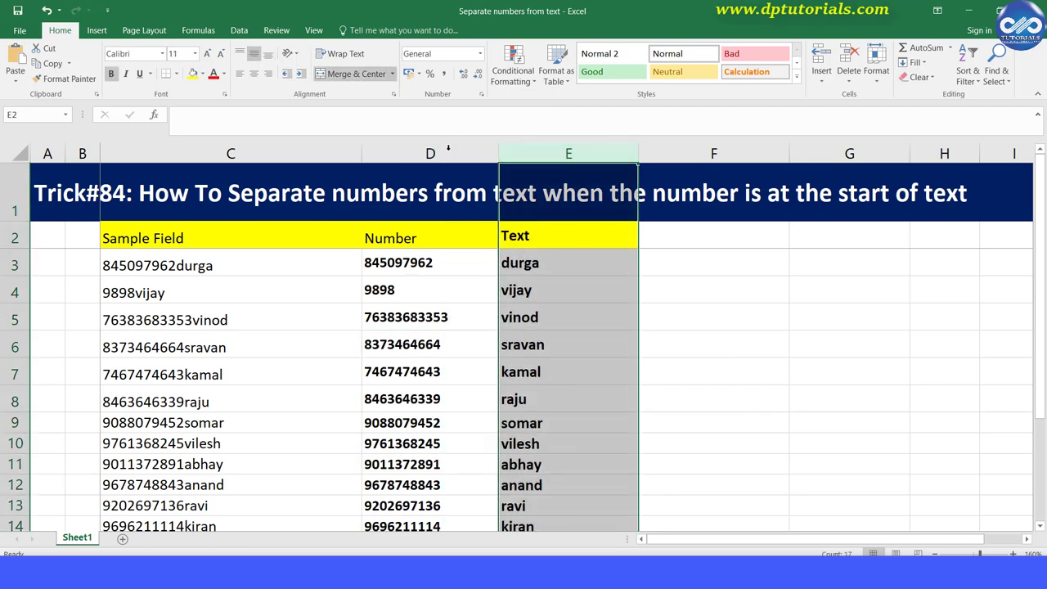